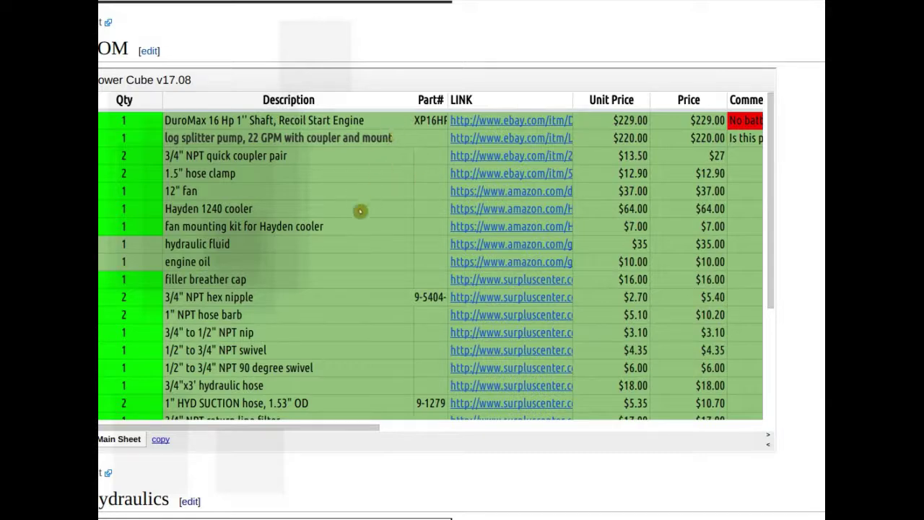
Review the Power Cube v17.08 BOM, open the eBay link for the 22 GPM log splitter pump, and examine the kit's listing.
scroll(354, 234, "down", 5)
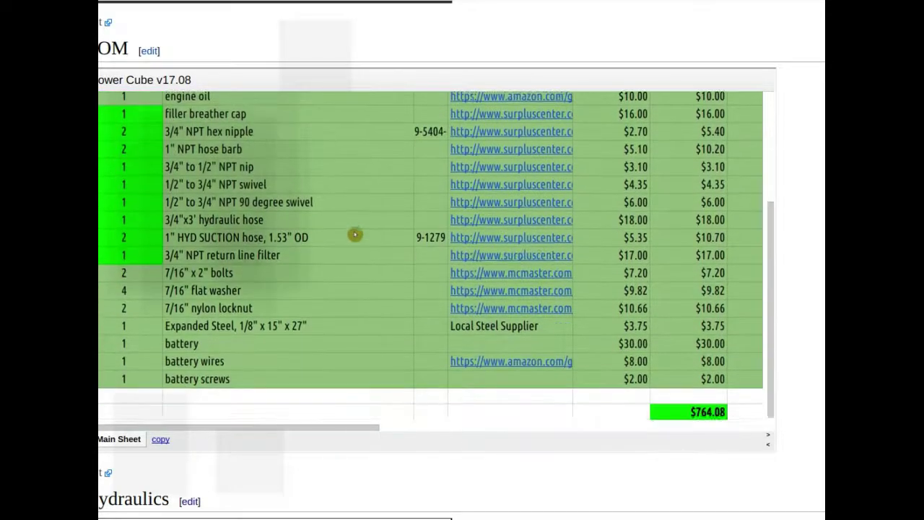
scroll(404, 299, "up", 7)
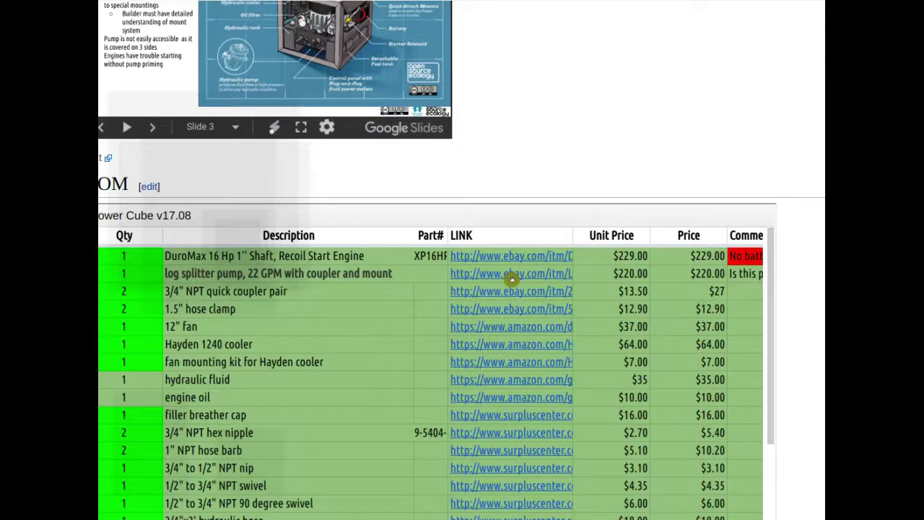
left_click(511, 277)
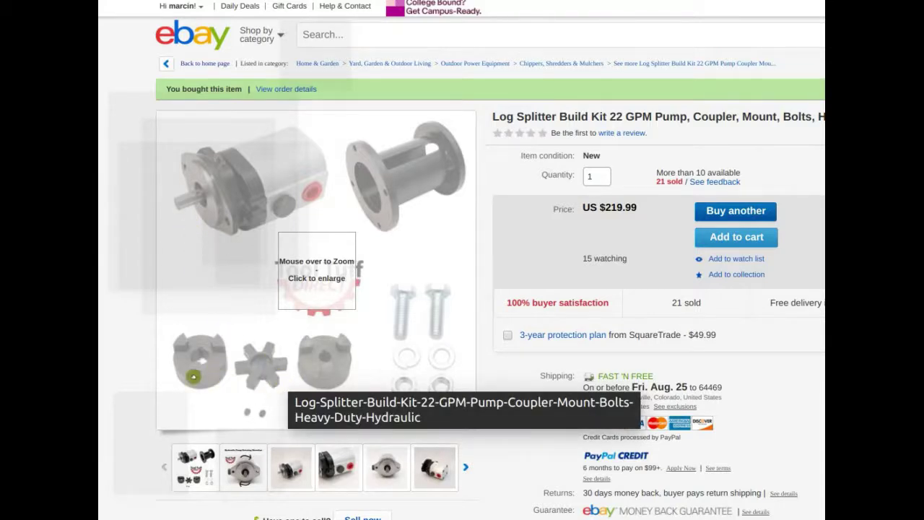
mouse_move(331, 370)
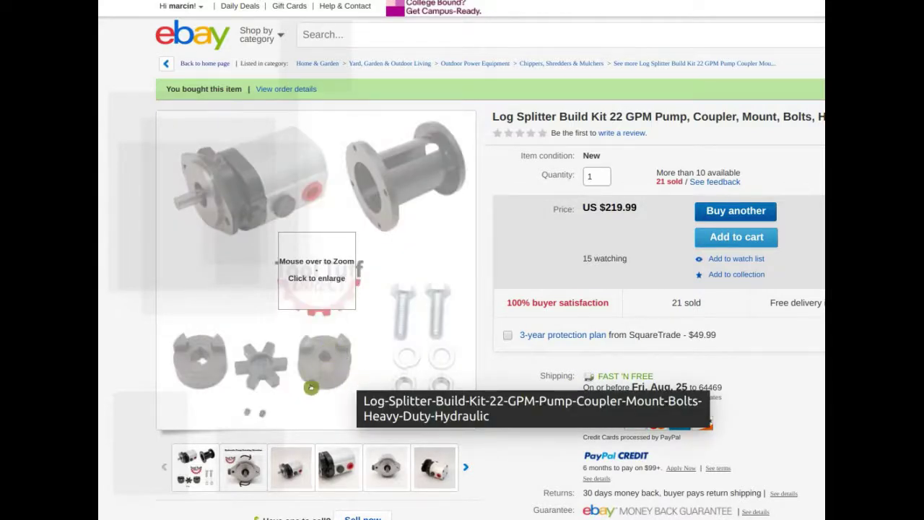
scroll(308, 394, "down", 2)
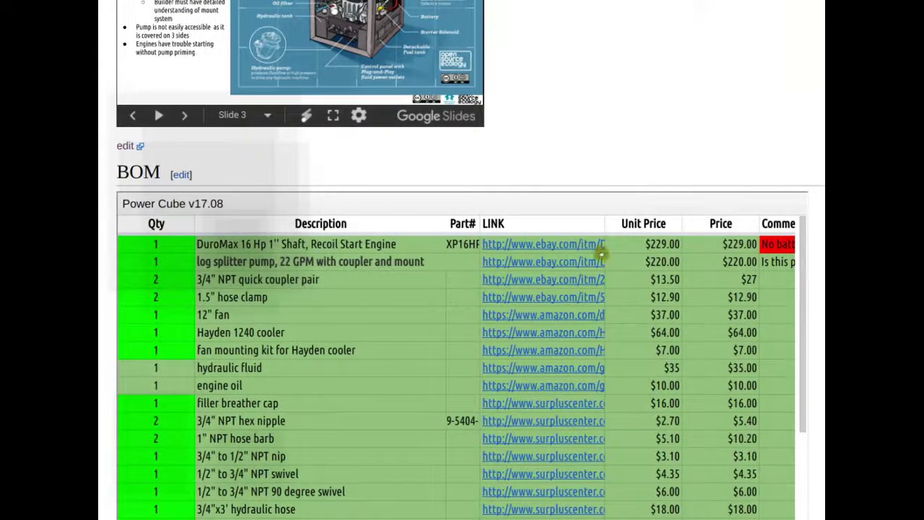
Go back to the Power Cube v17.08 wiki page and open its CAD Modules - Parts Library section from the contents.
scroll(585, 208, "up", 20)
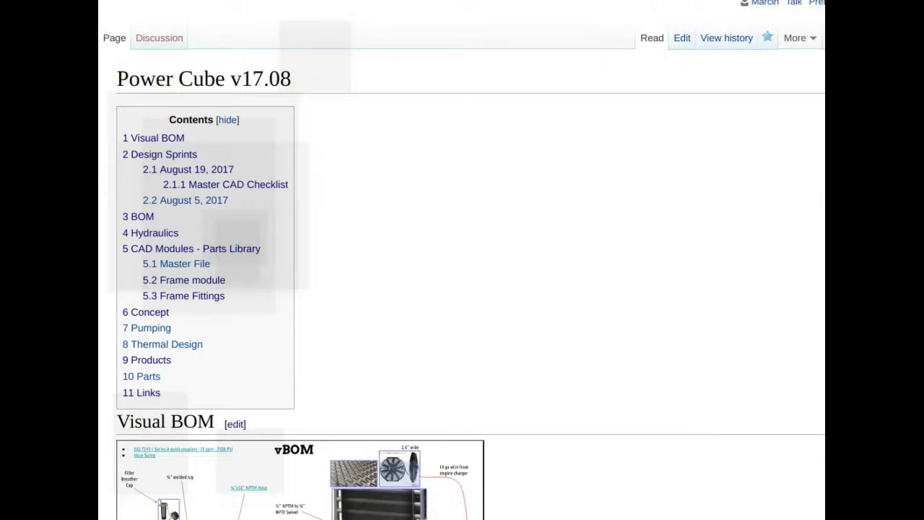
scroll(296, 212, "down", 5)
scroll(296, 210, "up", 5)
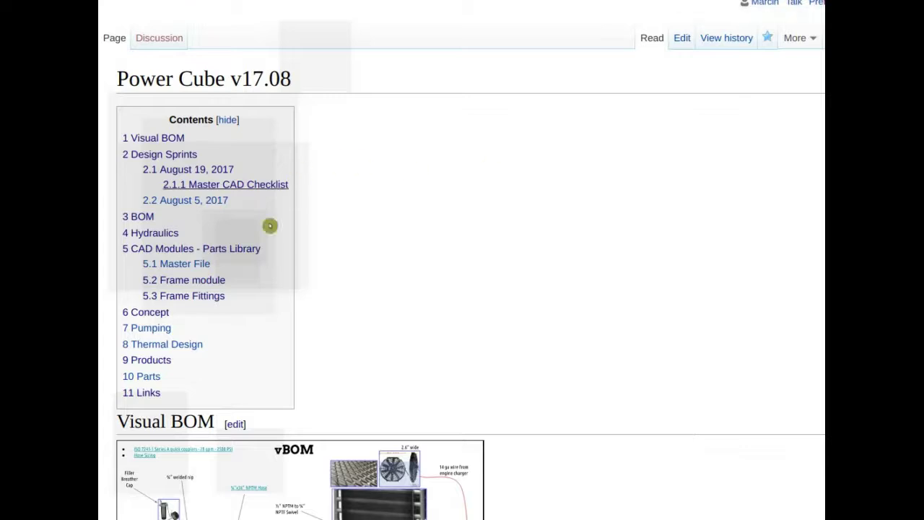
left_click(216, 251)
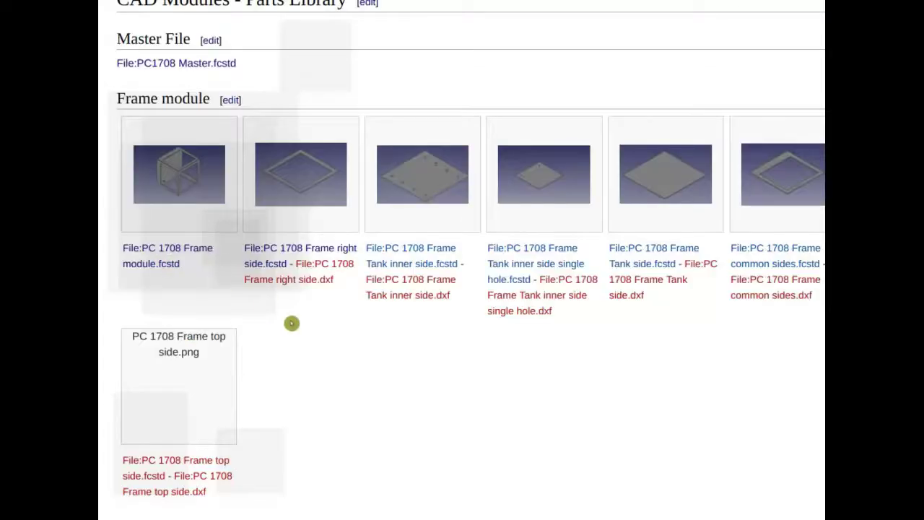
scroll(302, 335, "down", 5)
scroll(302, 335, "down", 2)
Return to the start of the wiki page and view the Master CAD Checklist under the August 19, 2017 design sprint.
scroll(302, 336, "up", 8)
scroll(302, 336, "up", 10)
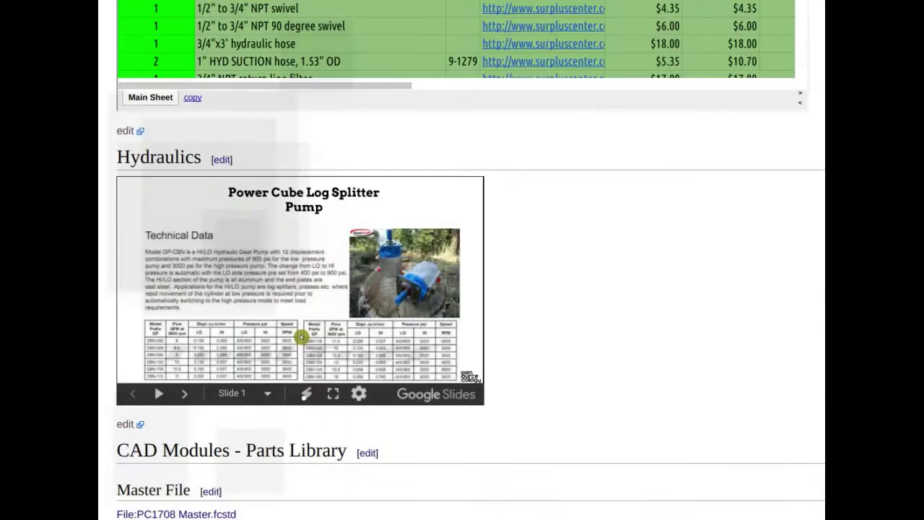
scroll(301, 336, "up", 15)
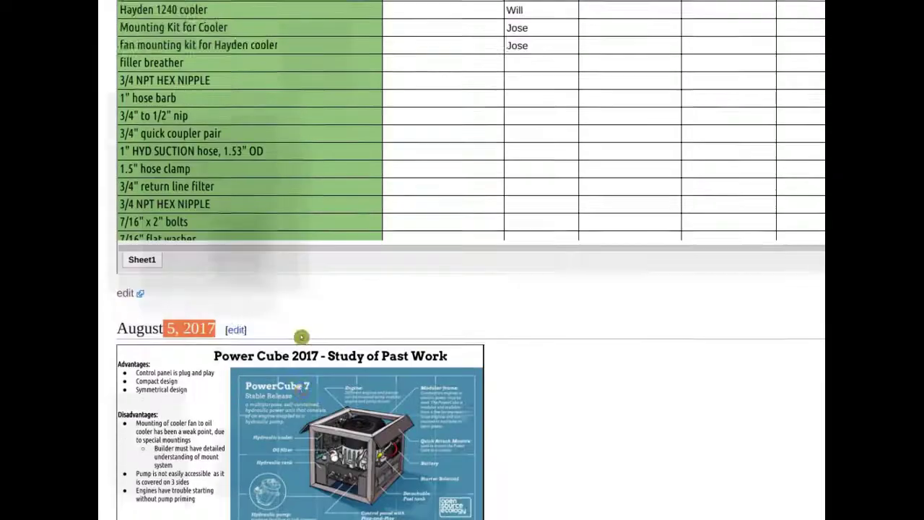
scroll(300, 337, "up", 3)
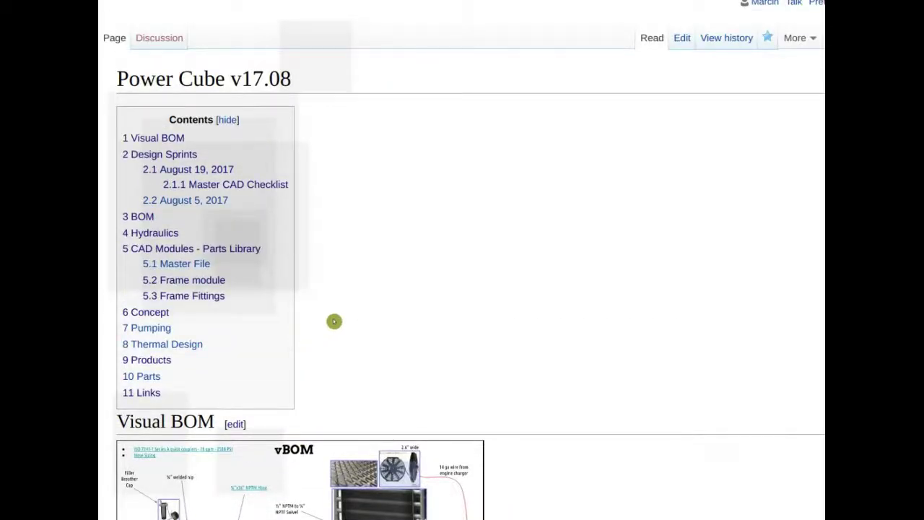
scroll(334, 321, "down", 20)
scroll(332, 315, "down", 20)
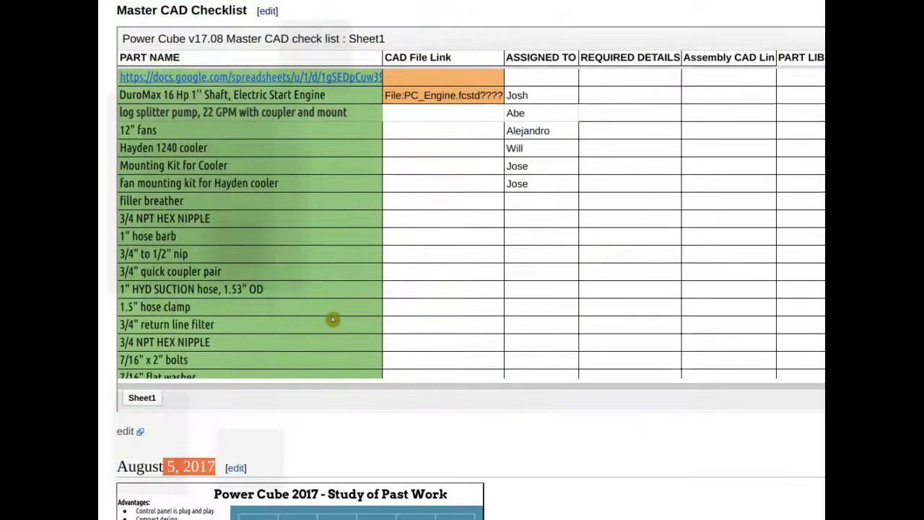
Examine the Frame module parts, Frame Fittings and listed component files in the CAD Modules - Parts Library section.
scroll(470, 289, "down", 20)
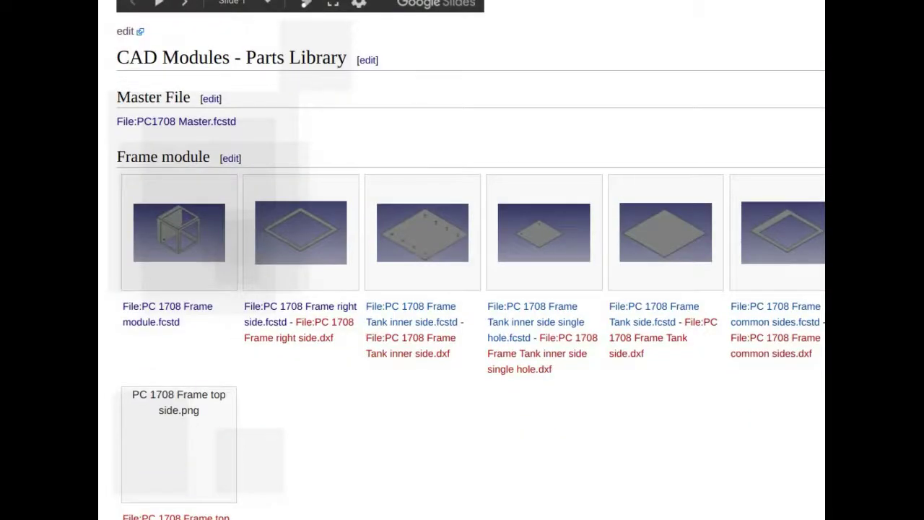
scroll(462, 260, "down", 5)
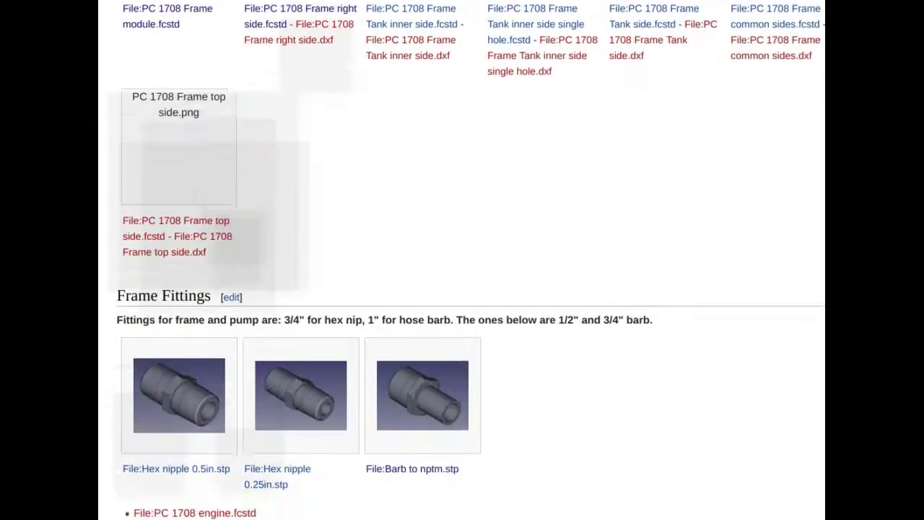
scroll(556, 74, "up", 8)
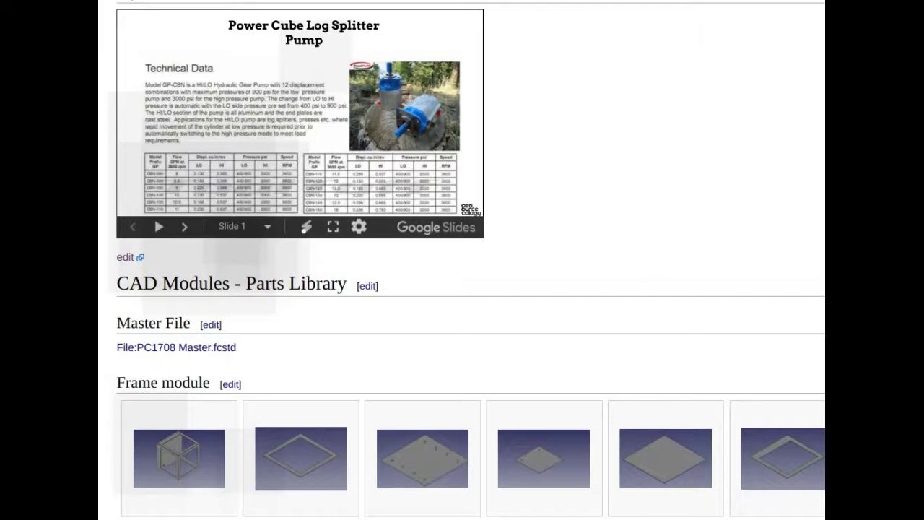
scroll(711, 239, "down", 8)
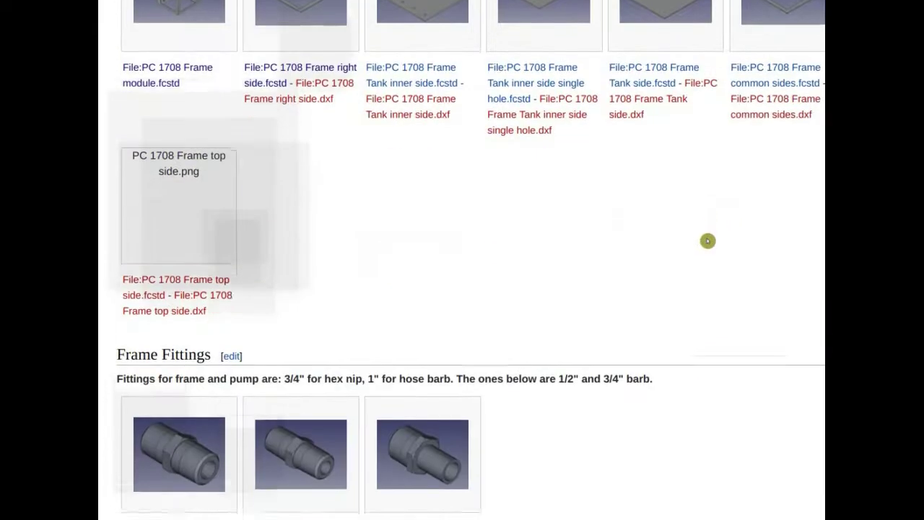
scroll(708, 239, "down", 3)
scroll(707, 236, "up", 3)
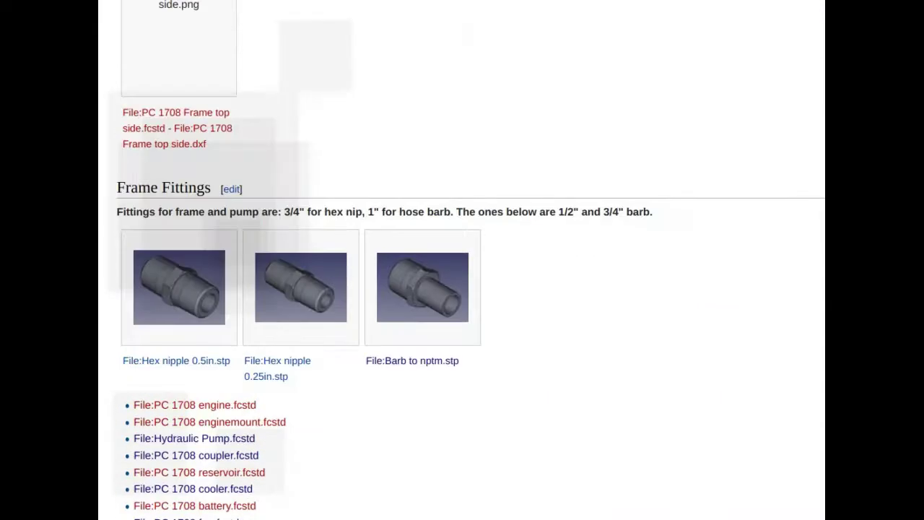
scroll(462, 289, "right", 1)
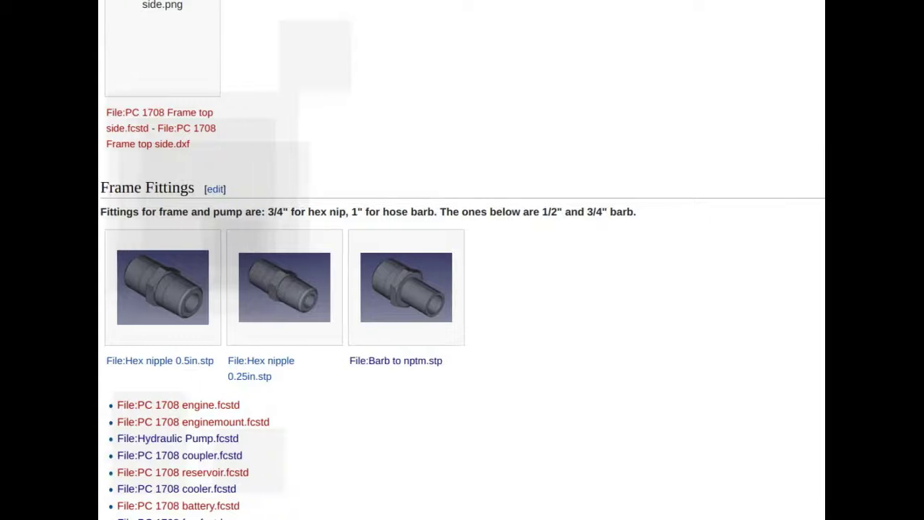
scroll(462, 260, "up", 5)
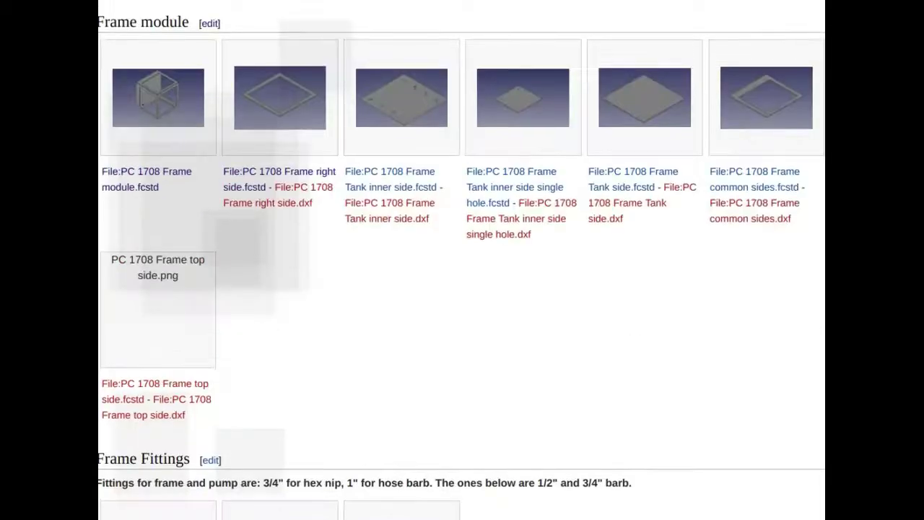
scroll(462, 259, "up", 3)
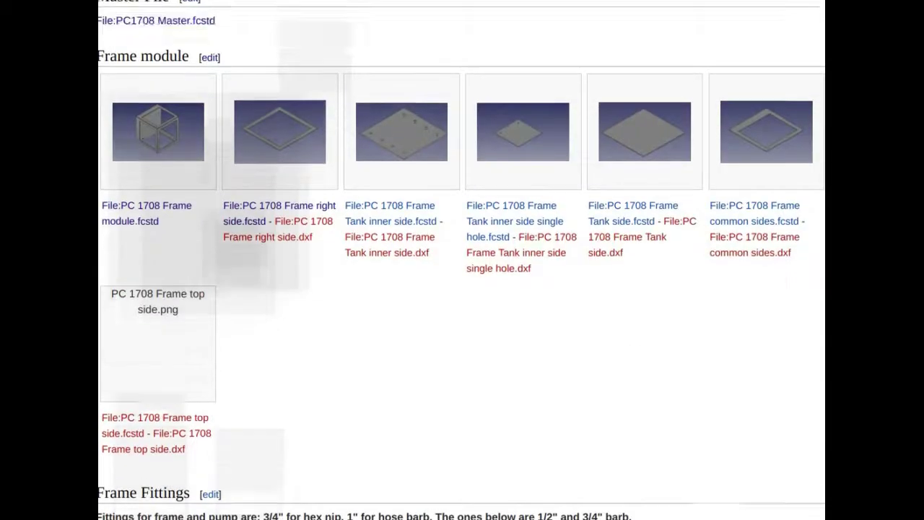
Reopen the CAD Modules - Parts Library section from the page contents and view the component file list under Frame Fittings.
scroll(462, 259, "up", 20)
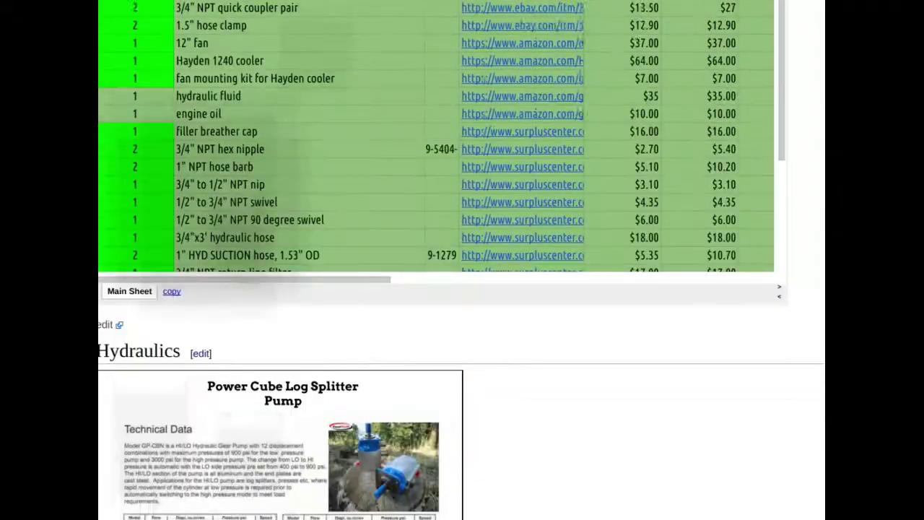
scroll(462, 260, "up", 20)
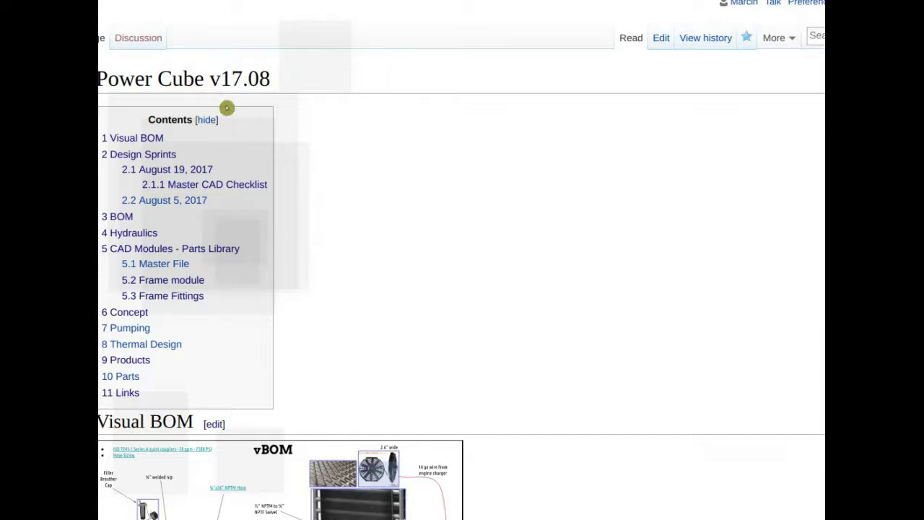
left_click(132, 251)
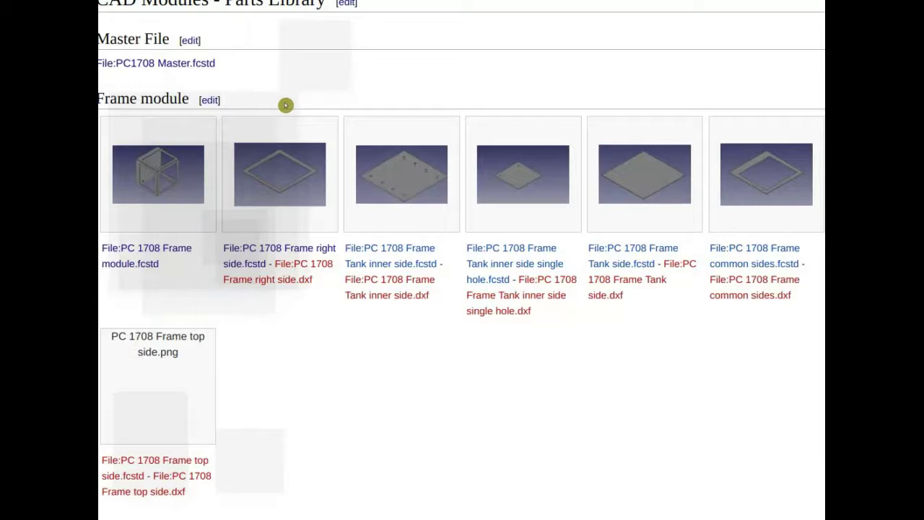
scroll(285, 105, "down", 3)
scroll(285, 106, "up", 3)
scroll(286, 106, "down", 5)
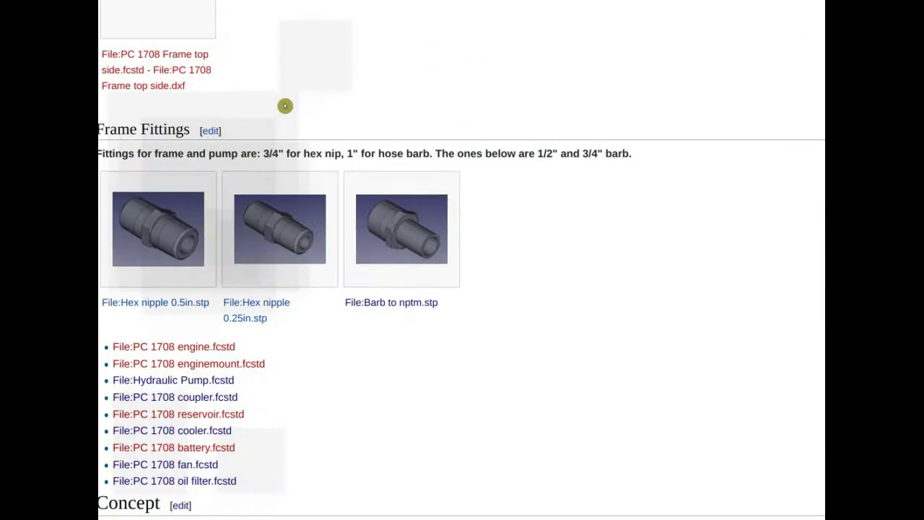
Examine the Master File link, the Frame module gallery with its fcstd and dxf files, and the Frame Fittings gallery.
scroll(285, 105, "up", 5)
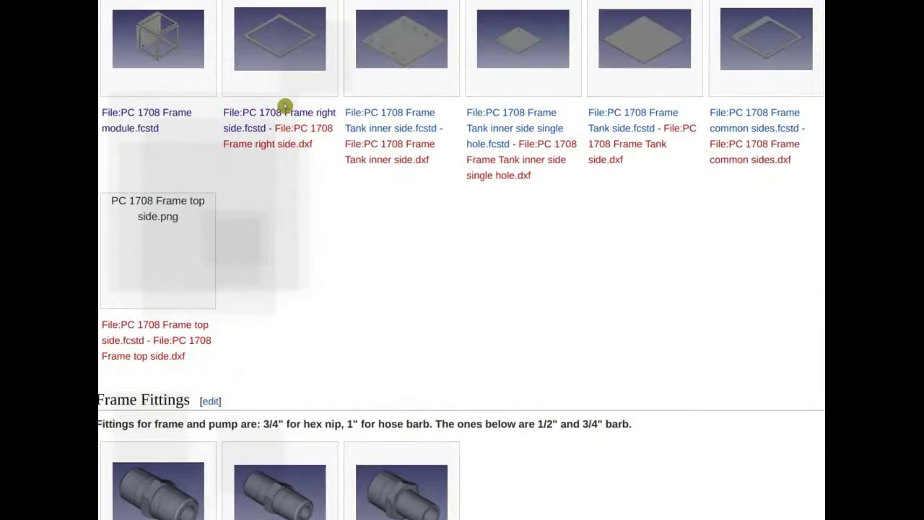
scroll(285, 106, "up", 1)
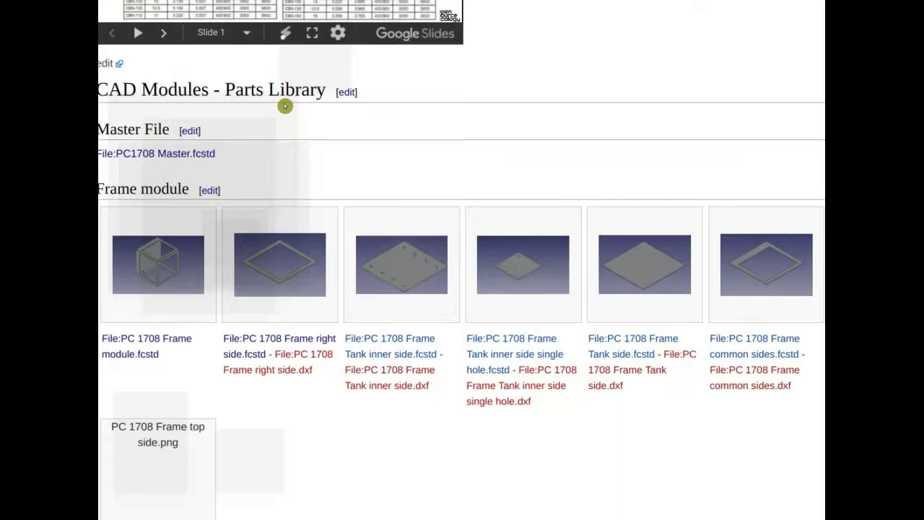
scroll(285, 105, "down", 6)
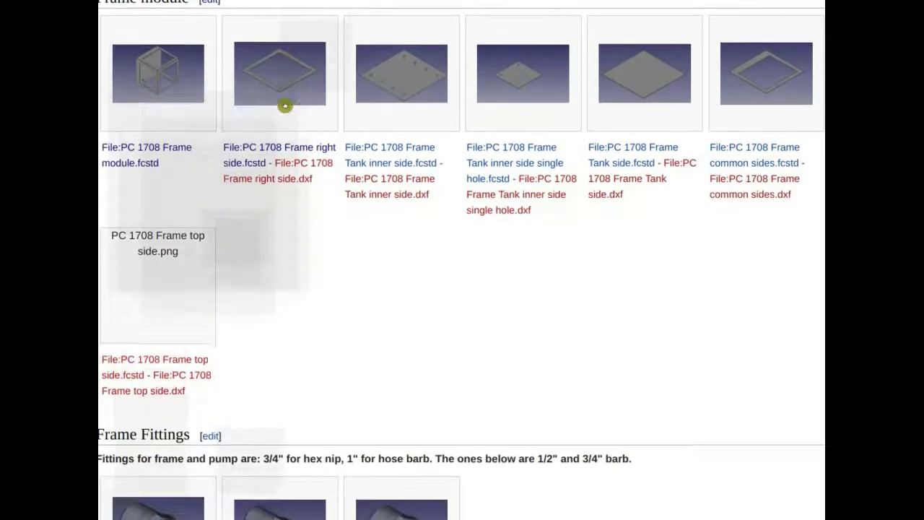
scroll(285, 105, "up", 6)
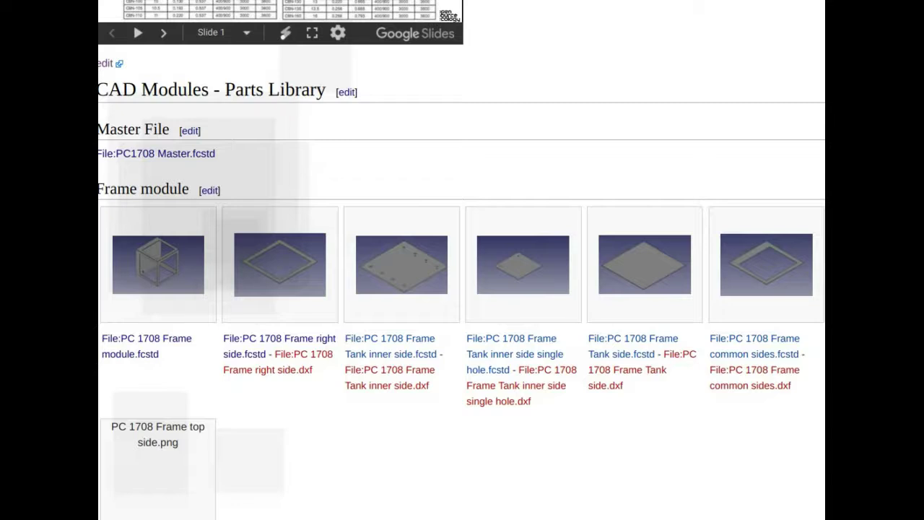
scroll(462, 260, "left", 1)
scroll(505, 281, "down", 5)
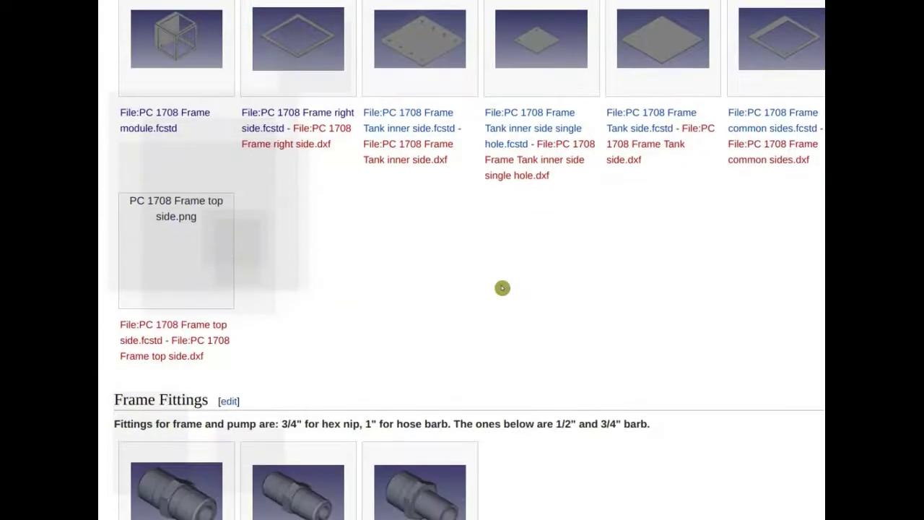
scroll(502, 281, "up", 1)
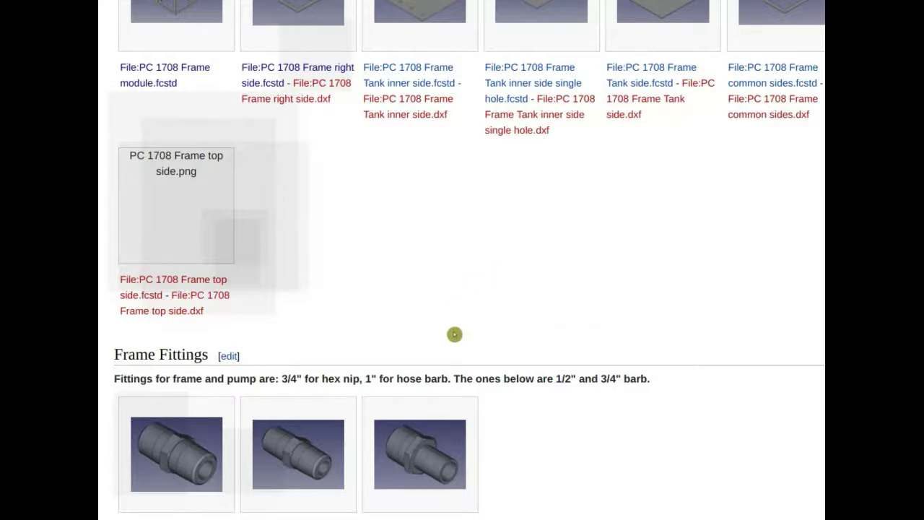
scroll(454, 334, "up", 2)
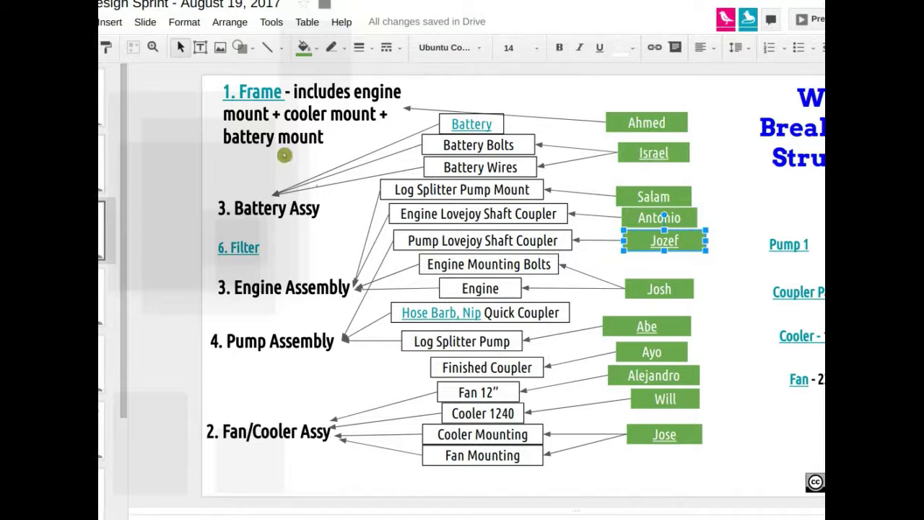
Switch to the August 19, 2017 Design Sprint presentation in Google Slides and read the Design Sprint Protocol slide.
key("Page_Up")
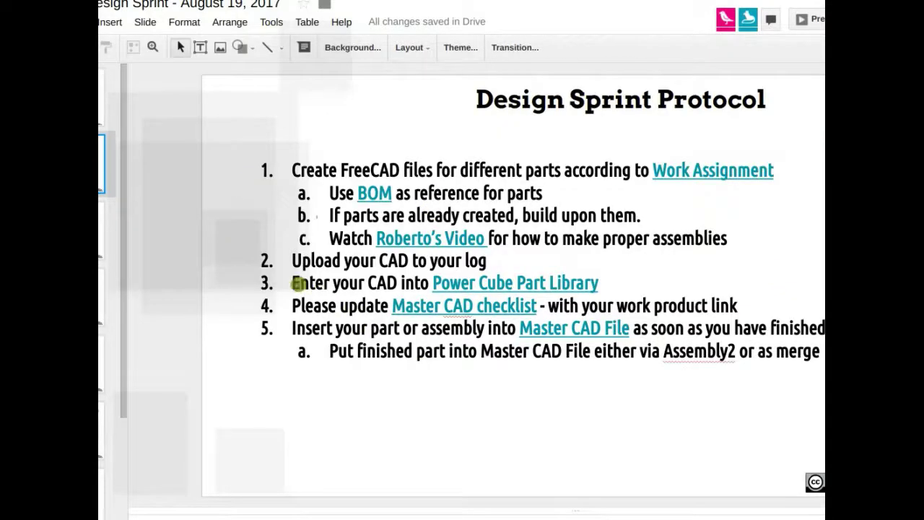
left_click(784, 85)
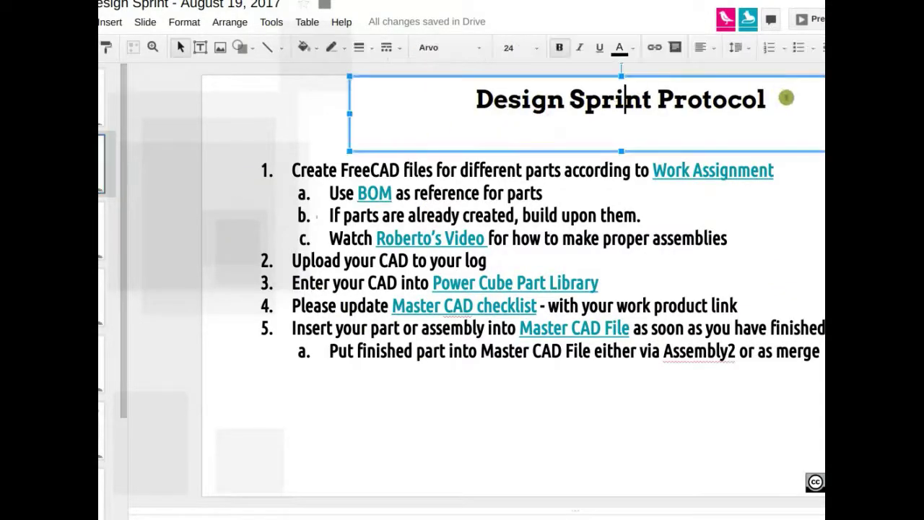
left_click_drag(784, 97, 766, 106)
left_click_drag(823, 158, 727, 130)
left_click_drag(682, 111, 731, 101)
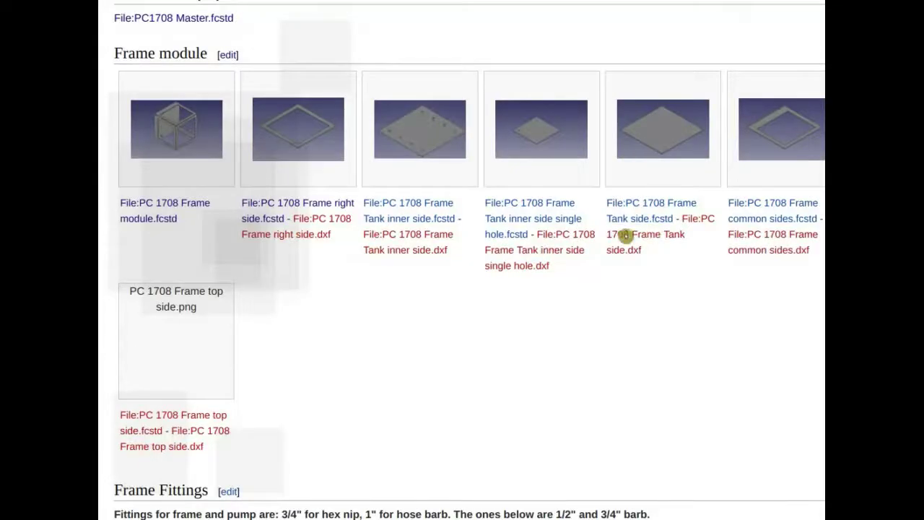
Examine the Frame module and Frame Fittings galleries in the CAD Modules - Parts Library section, ending back at the page contents.
scroll(497, 233, "down", 5)
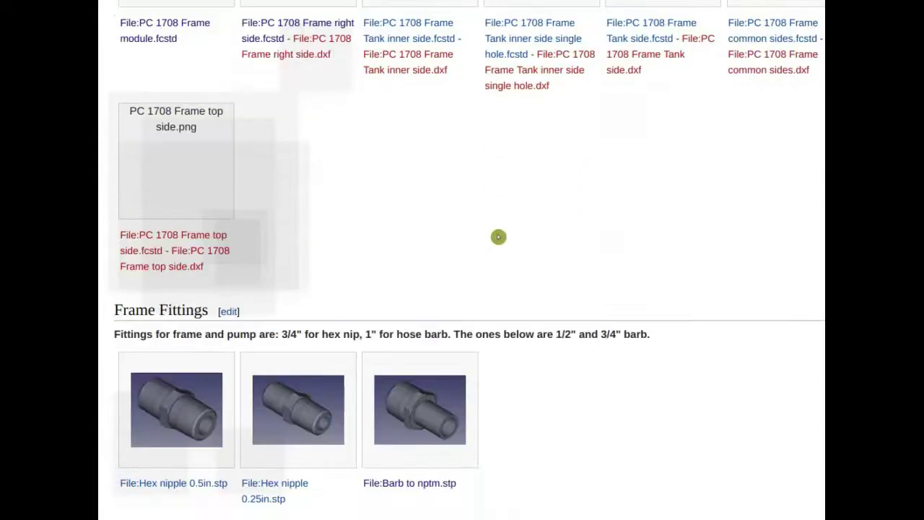
scroll(498, 236, "down", 2)
scroll(498, 235, "up", 9)
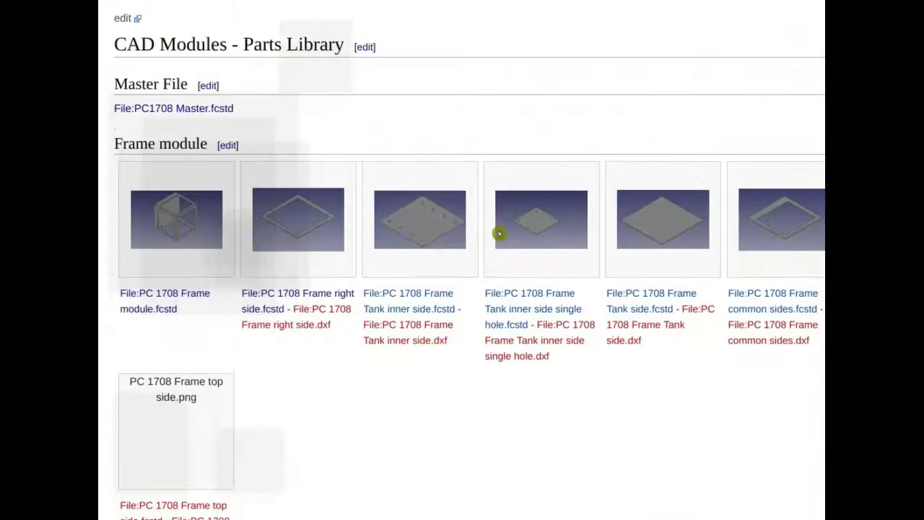
scroll(499, 233, "up", 3)
scroll(500, 233, "down", 9)
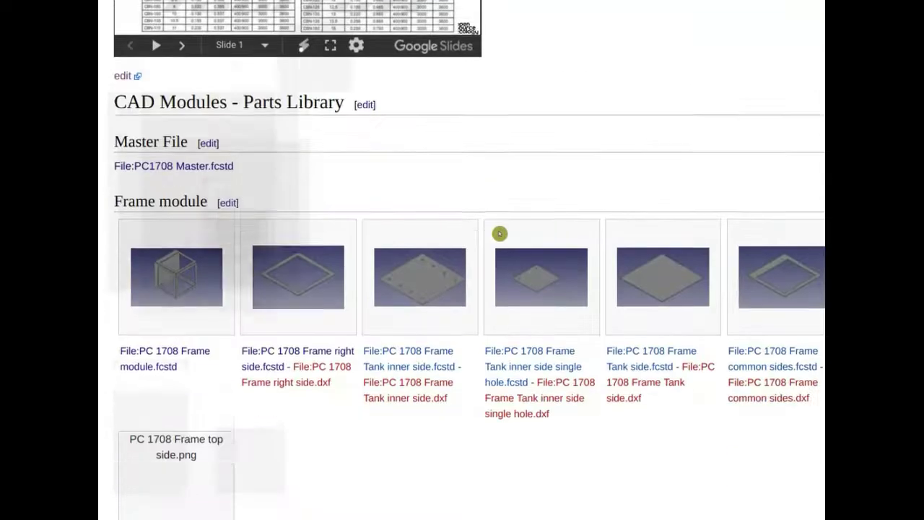
scroll(499, 233, "down", 5)
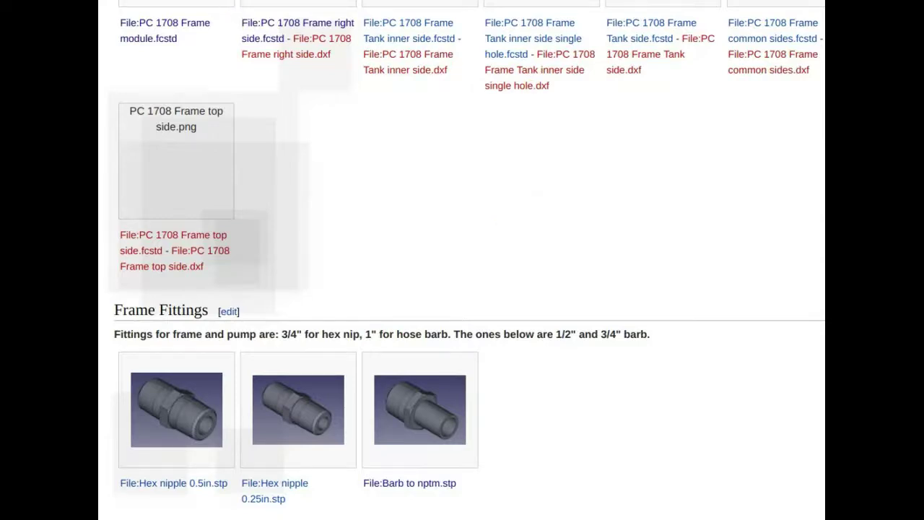
scroll(804, 252, "down", 1)
scroll(530, 192, "up", 9)
scroll(458, 166, "up", 20)
scroll(458, 167, "up", 10)
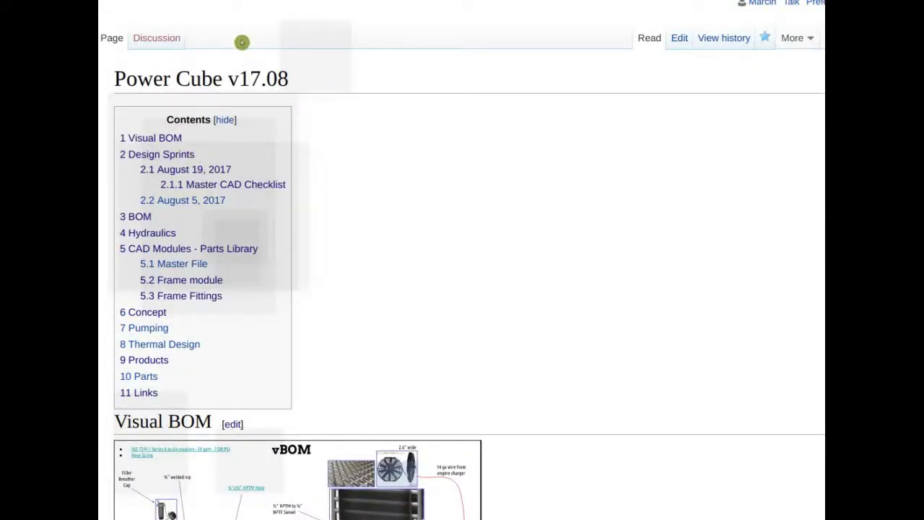
Open the Development Team Log page and look through its developer lists and August 2017 meeting entries.
right_click(242, 0)
left_click(580, 86)
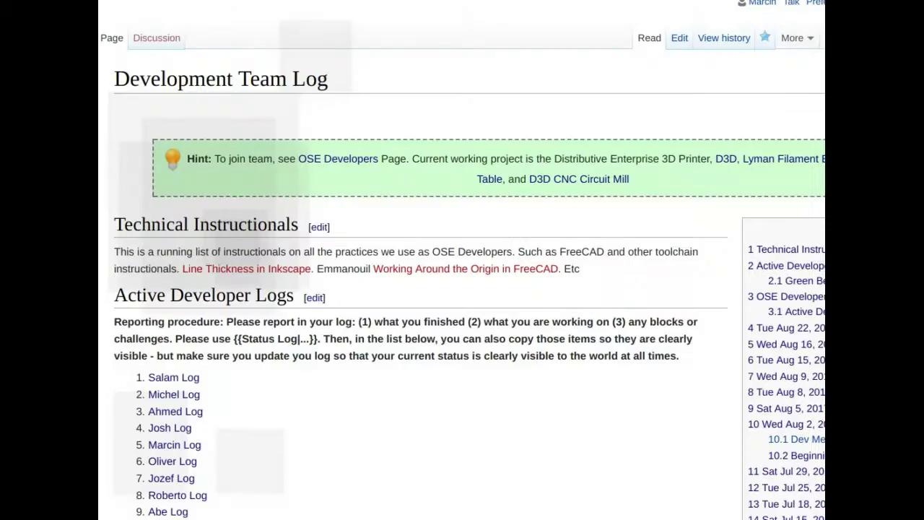
scroll(171, 118, "down", 13)
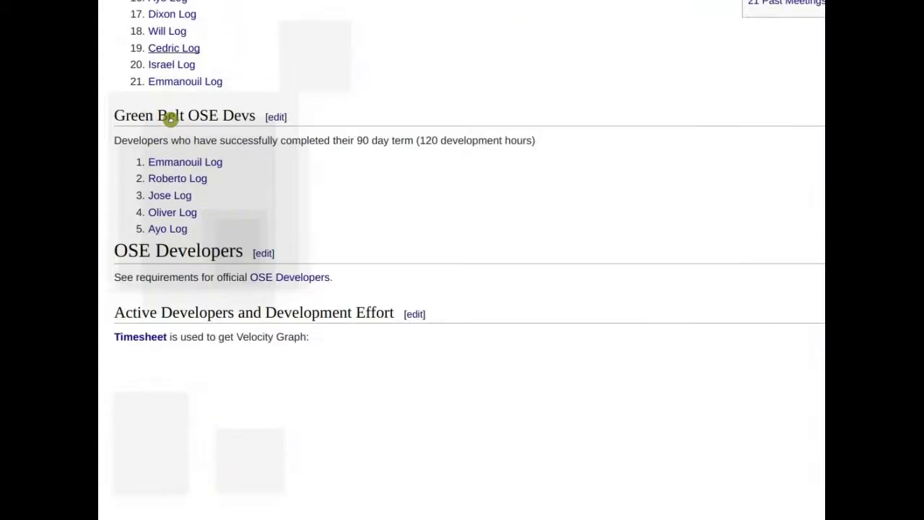
scroll(171, 118, "up", 2)
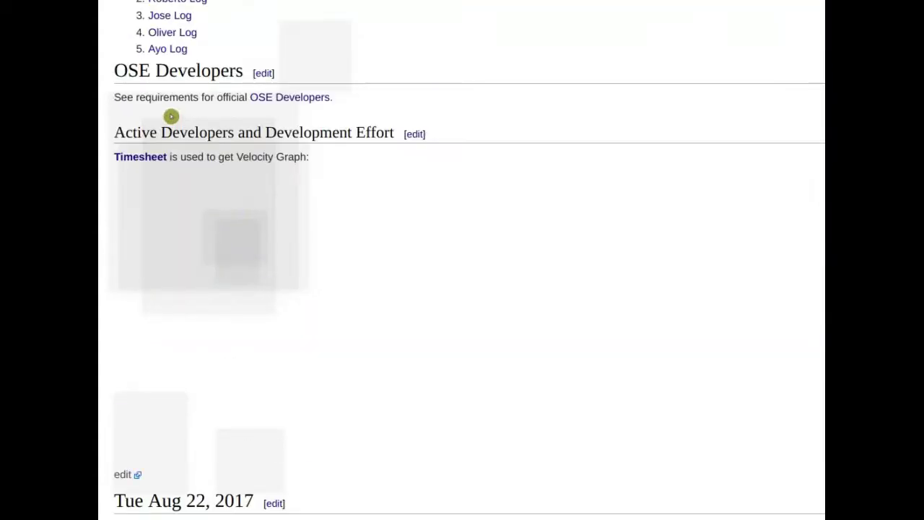
scroll(171, 116, "down", 12)
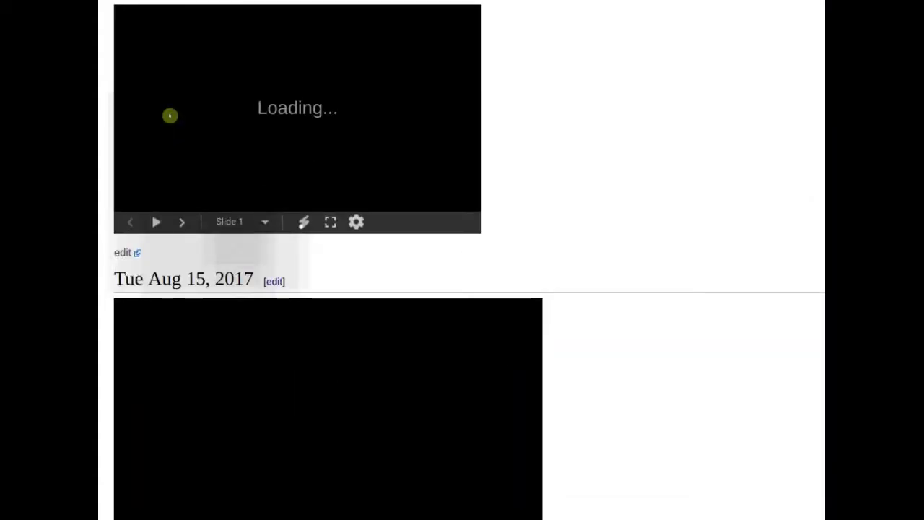
scroll(169, 115, "down", 10)
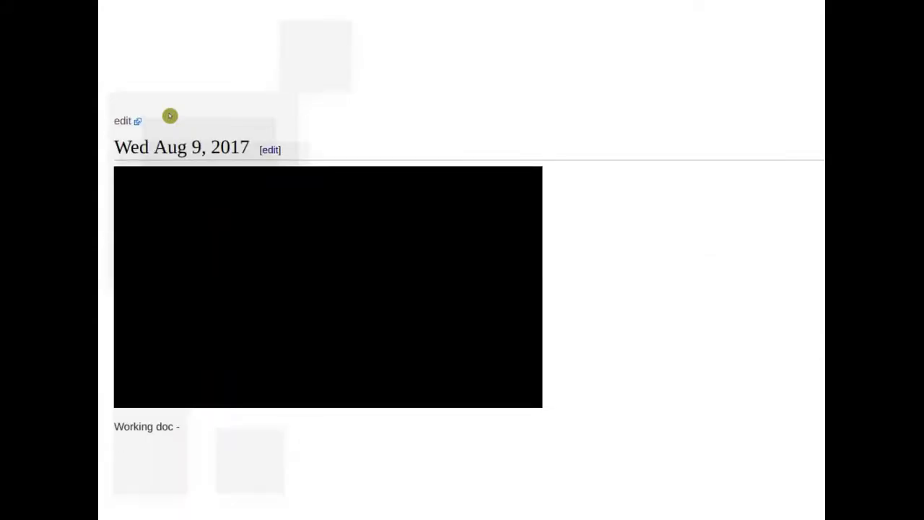
scroll(170, 115, "down", 7)
scroll(169, 116, "down", 3)
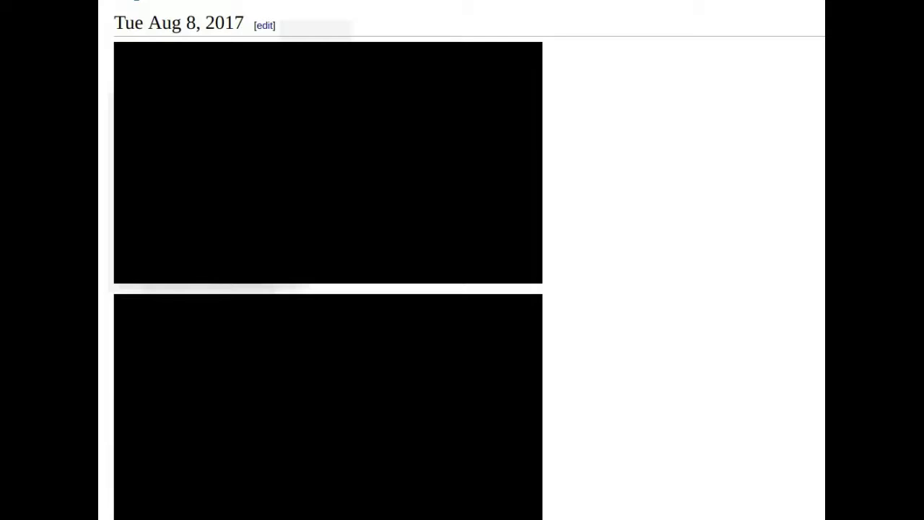
scroll(462, 289, "down", 5)
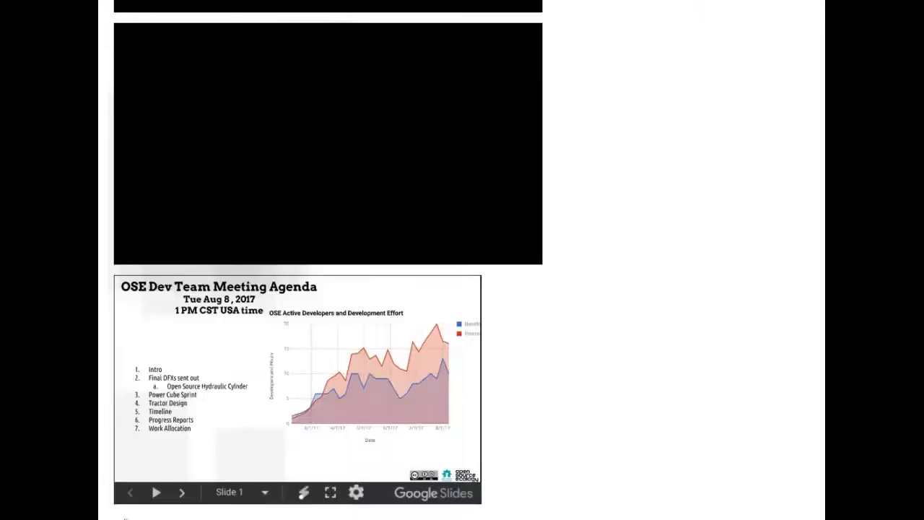
scroll(462, 289, "up", 2)
scroll(462, 288, "up", 20)
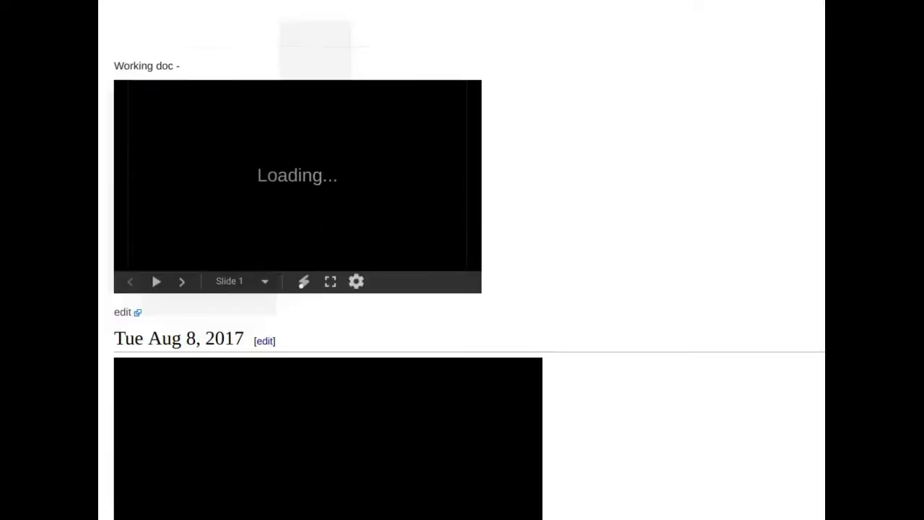
scroll(462, 288, "up", 10)
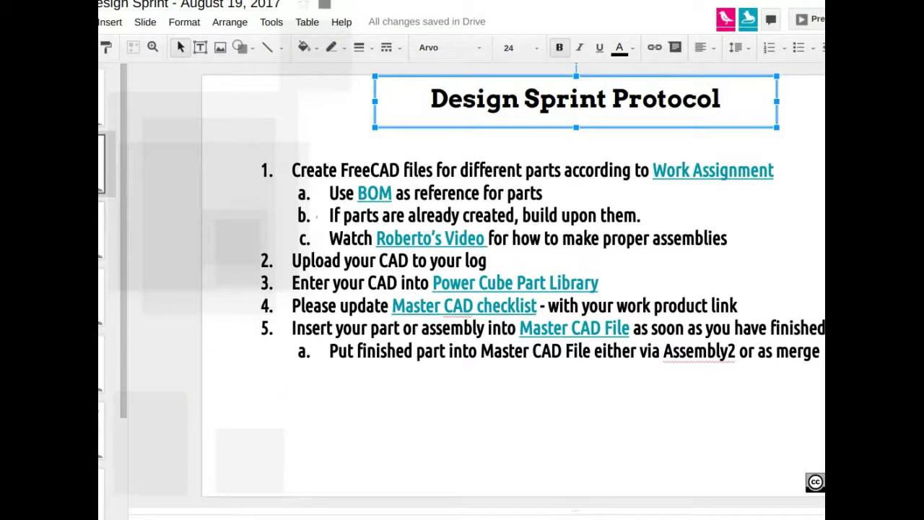
View the design sprint's Work Breakdown Structure slide and read the August 2017 entries in the Log Splitter Pump developer's log.
key("Page_Down")
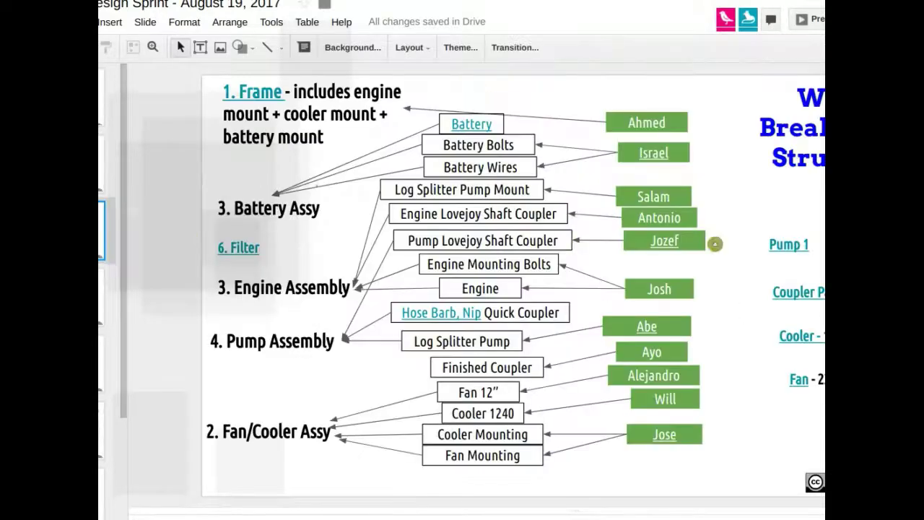
left_click(785, 244)
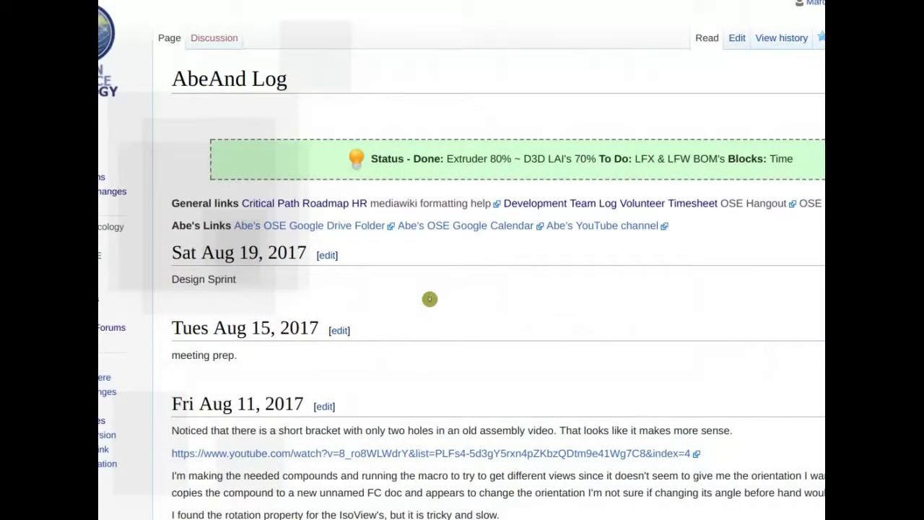
scroll(430, 298, "down", 10)
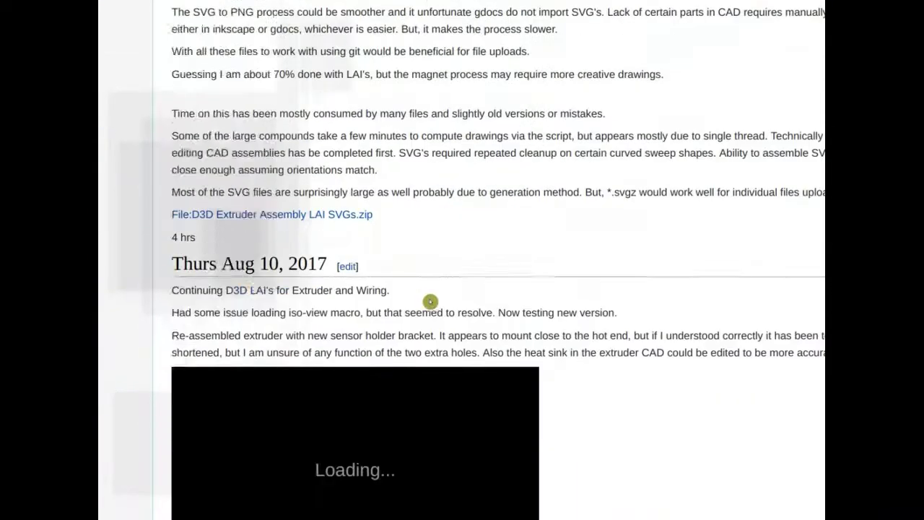
scroll(429, 302, "down", 3)
scroll(429, 301, "up", 13)
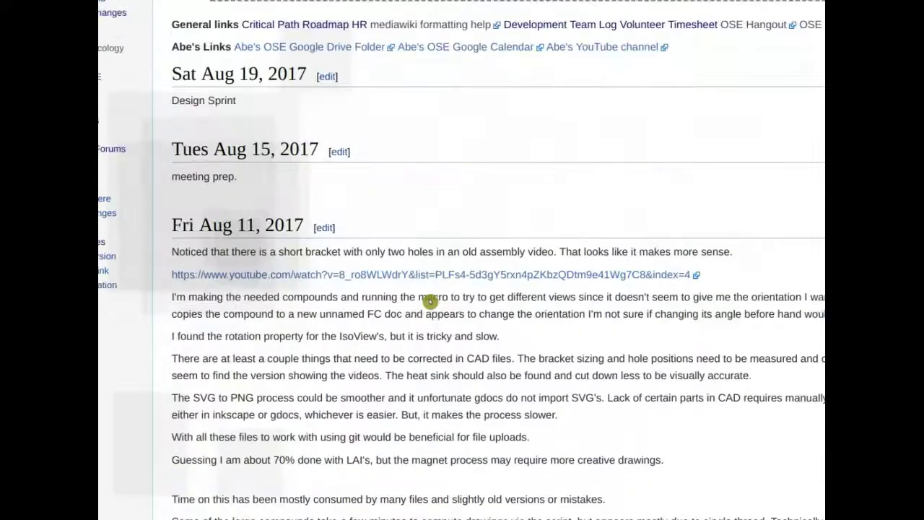
scroll(286, 165, "up", 1)
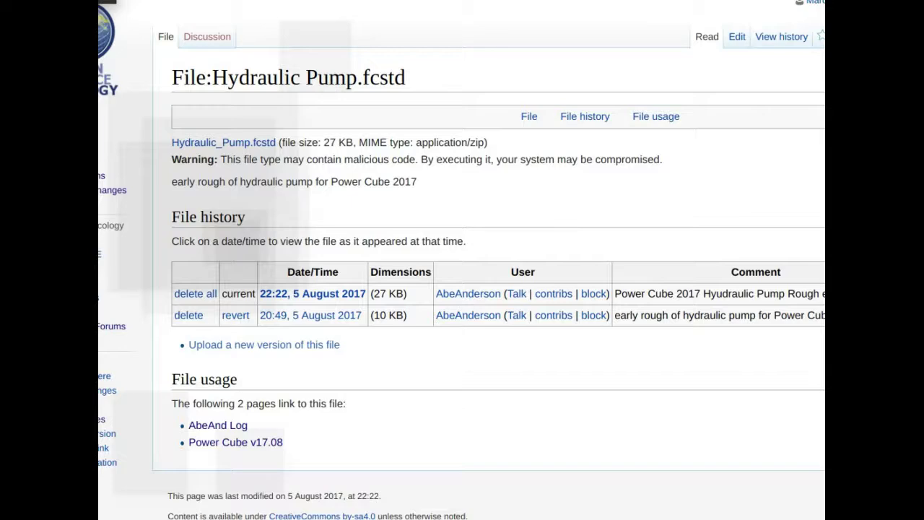
Close the Hydraulic Pump file page and examine the component file list under Frame Fittings on the Power Cube v17.08 wiki page.
key("ctrl+w")
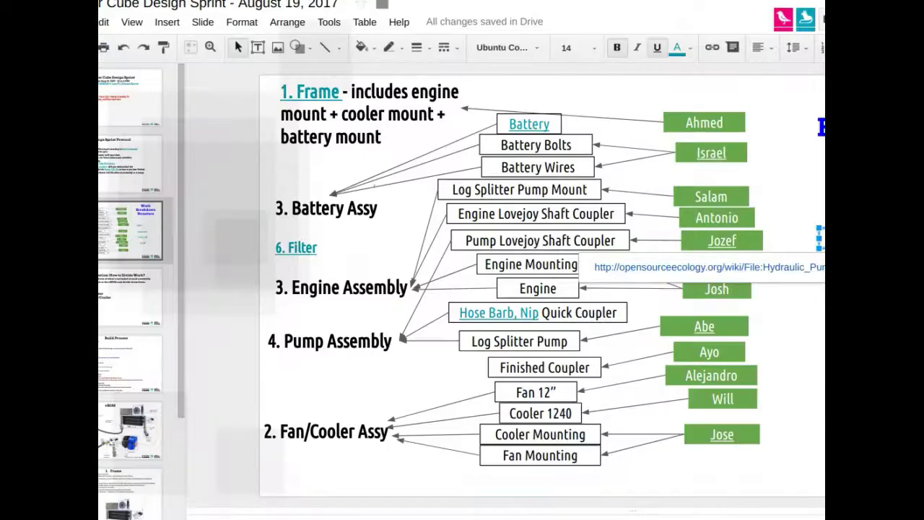
key("ctrl+Tab")
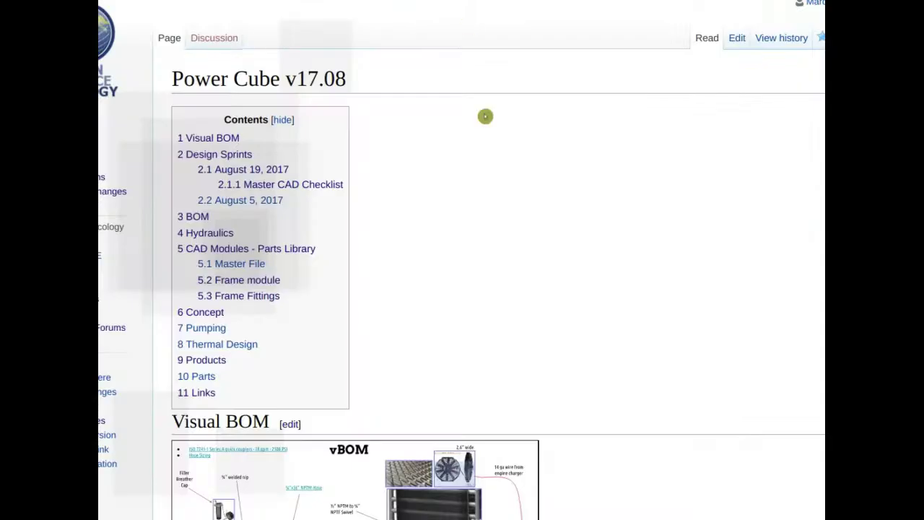
scroll(491, 188, "down", 3)
scroll(464, 180, "down", 15)
scroll(480, 186, "down", 20)
scroll(498, 260, "down", 5)
scroll(498, 260, "up", 3)
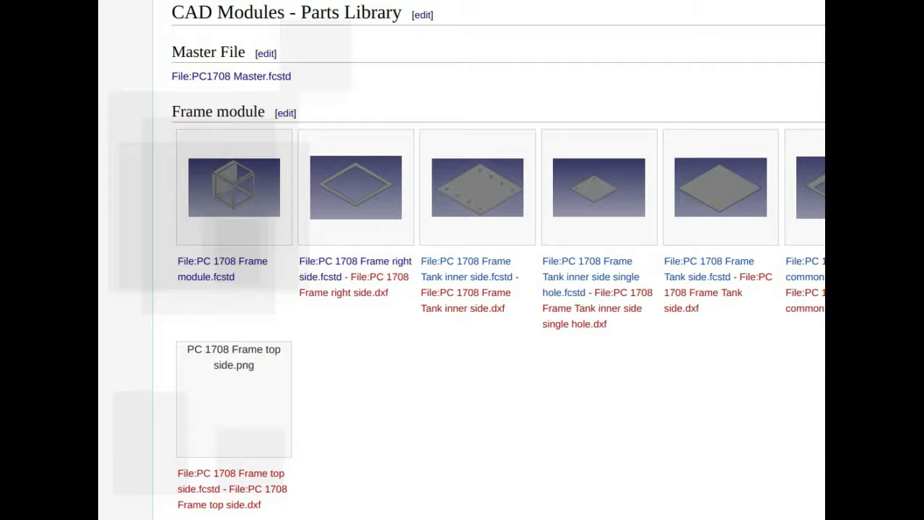
scroll(498, 260, "down", 2)
scroll(498, 260, "down", 4)
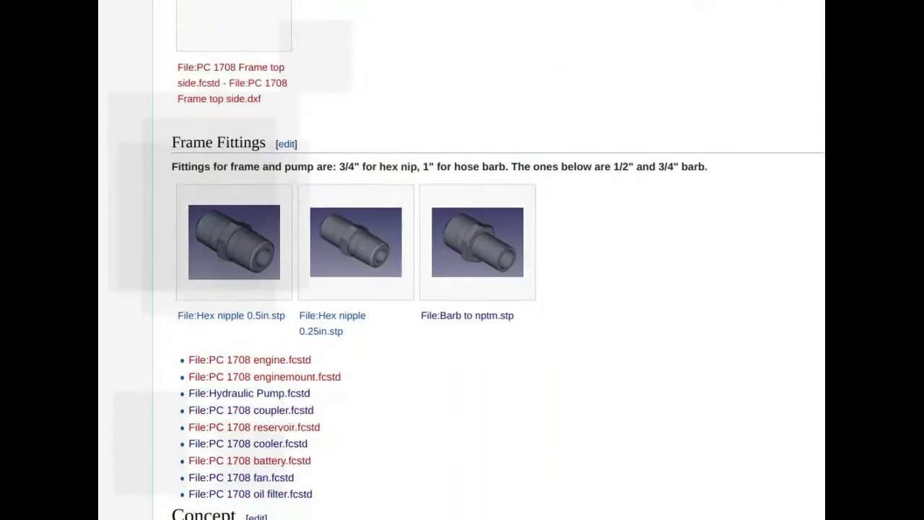
scroll(498, 260, "down", 2)
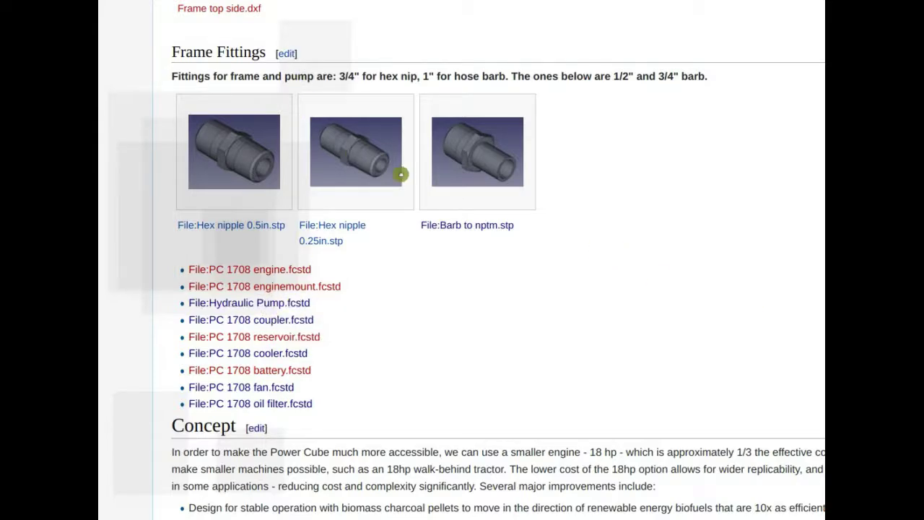
scroll(399, 173, "up", 6)
scroll(401, 174, "up", 2)
scroll(402, 173, "down", 5)
scroll(402, 177, "down", 1)
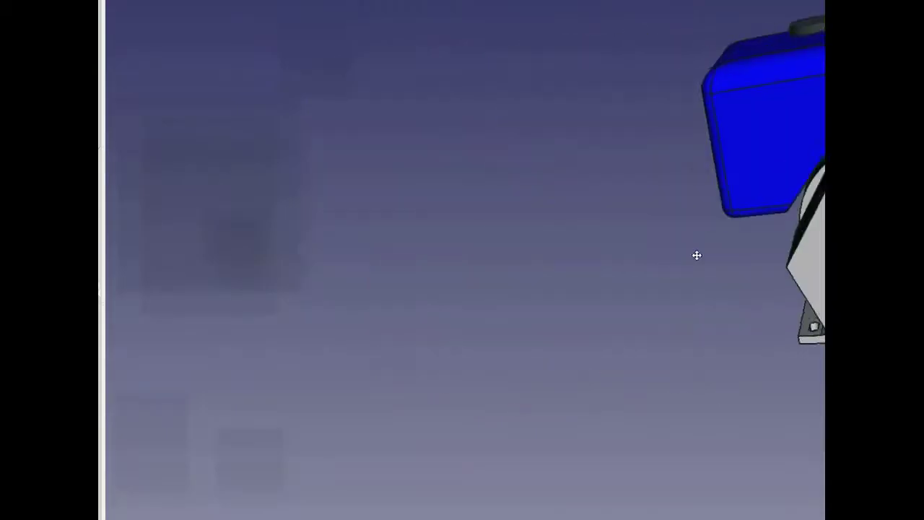
Inspect the blue and grey engine model in FreeCAD, including its front face with the hexagonal recess.
left_click_drag(698, 255, 202, 324)
left_click_drag(755, 245, 440, 208)
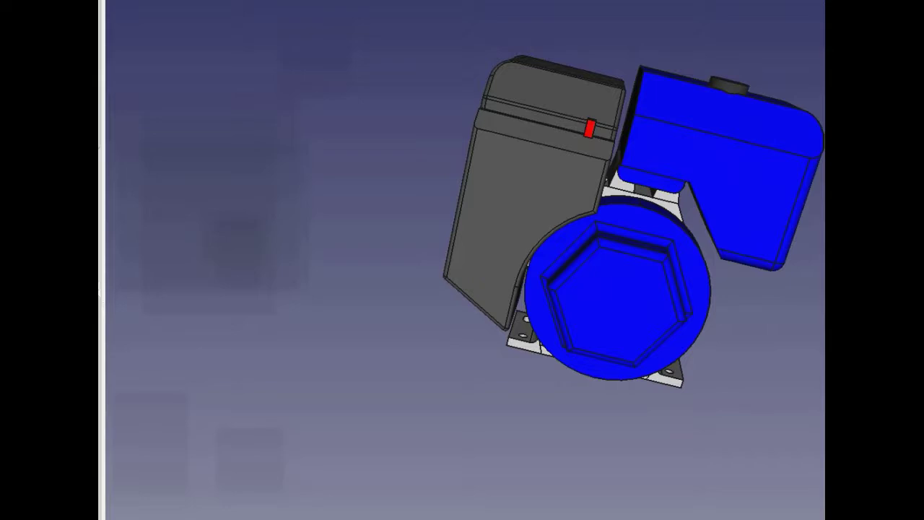
left_click_drag(493, 241, 557, 271)
left_click_drag(297, 365, 234, 219)
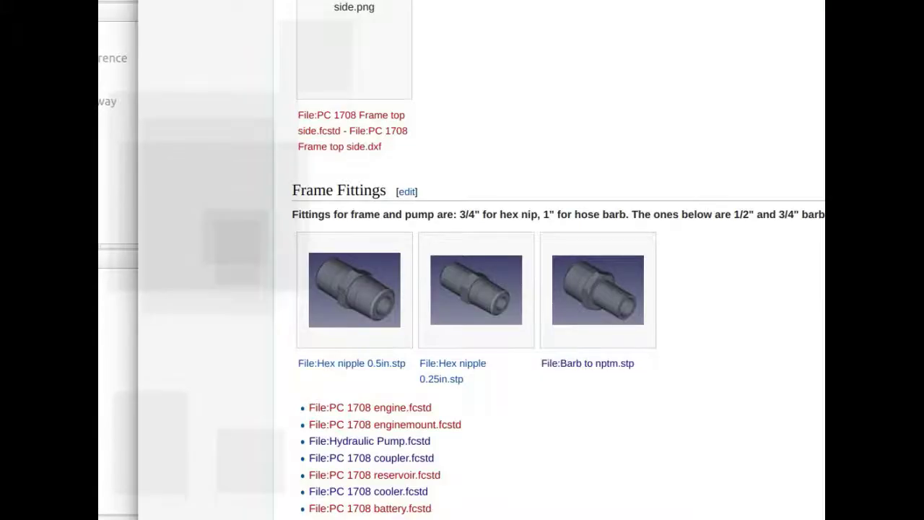
Move the wiki browser window aside and inspect the engine model's output shaft, mounting feet, fuel tank and front face.
left_click_drag(506, 8, 718, 185)
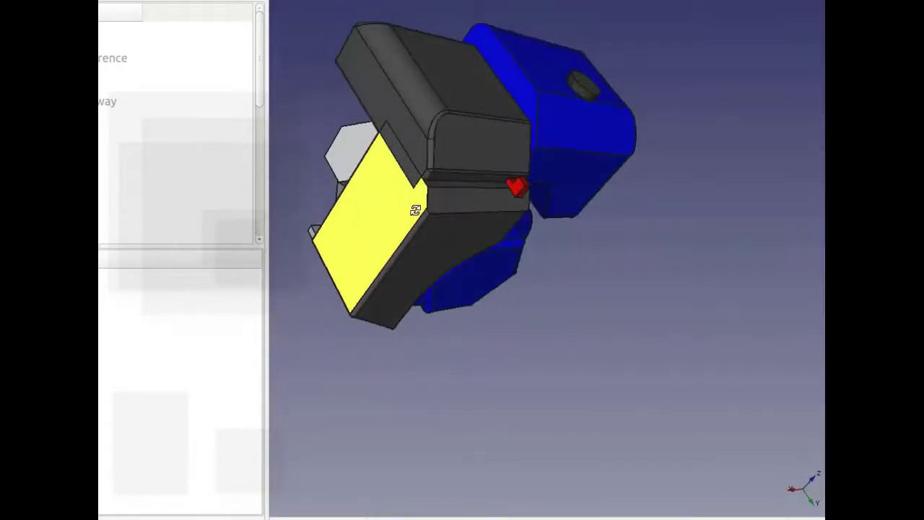
left_click_drag(415, 210, 436, 197)
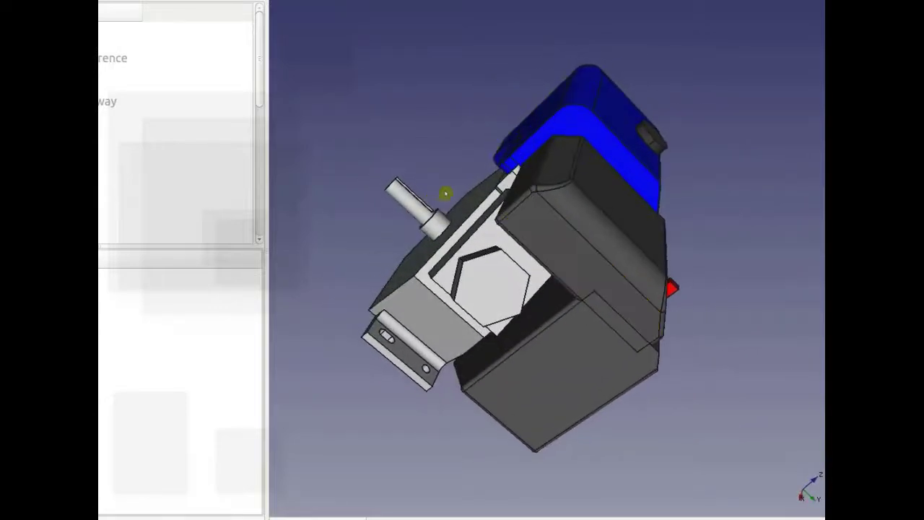
left_click_drag(532, 211, 428, 265)
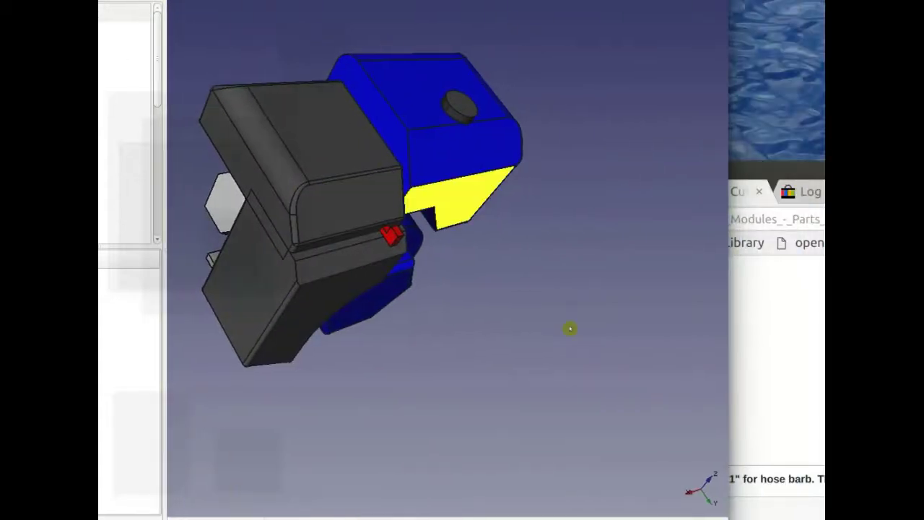
left_click_drag(571, 326, 495, 267)
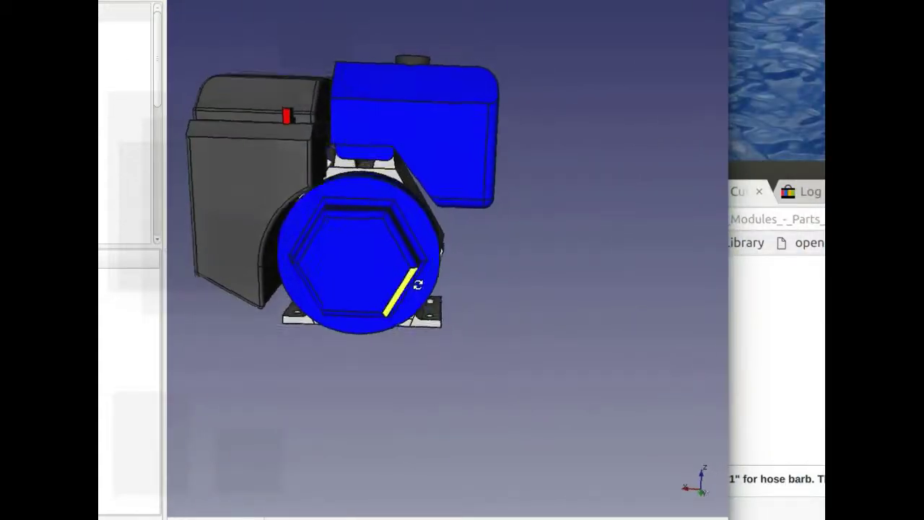
On the Work Breakdown Structure slide in Google Slides, move the Frame assignee's box up and aim its arrow at the first Frame line.
key("alt+Tab")
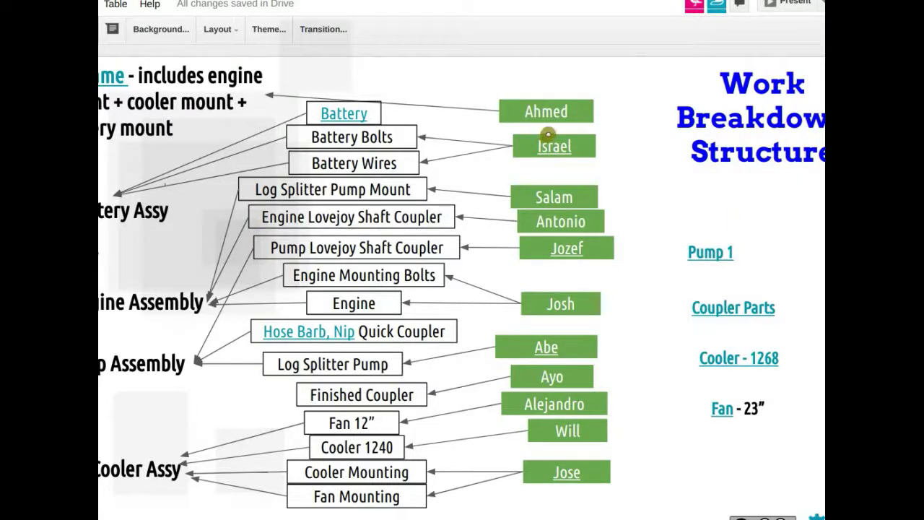
left_click_drag(586, 112, 584, 79)
left_click(342, 67)
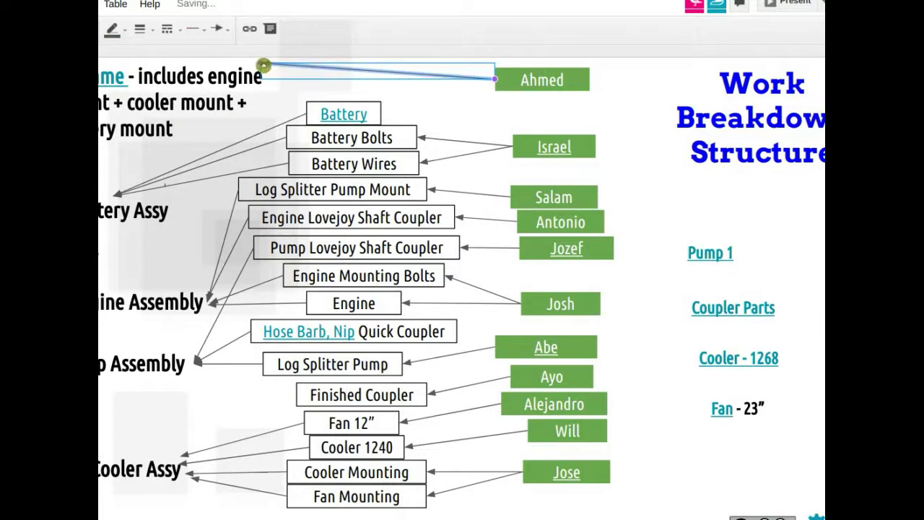
left_click_drag(267, 80, 273, 76)
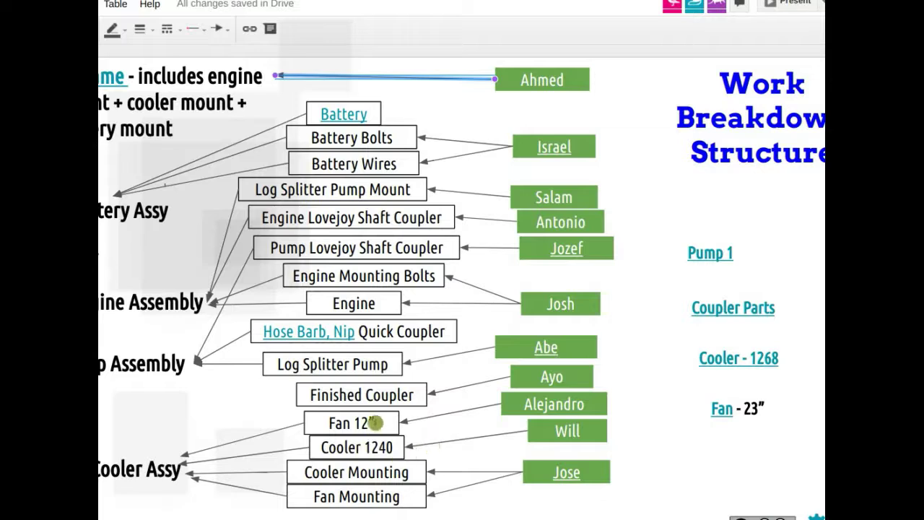
Fill the Engine and Engine Mounting Bolts assignee's box with solid bright green on the Work Breakdown Structure slide.
left_click(392, 444)
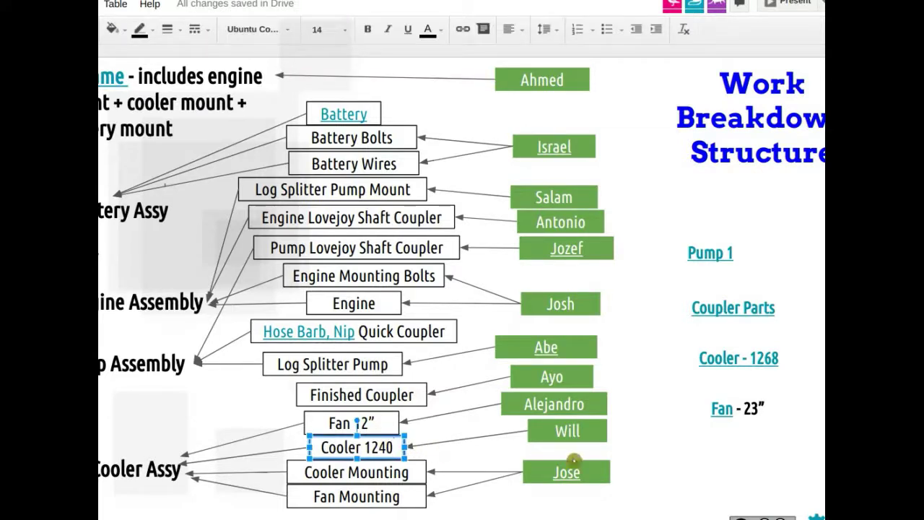
left_click(584, 321)
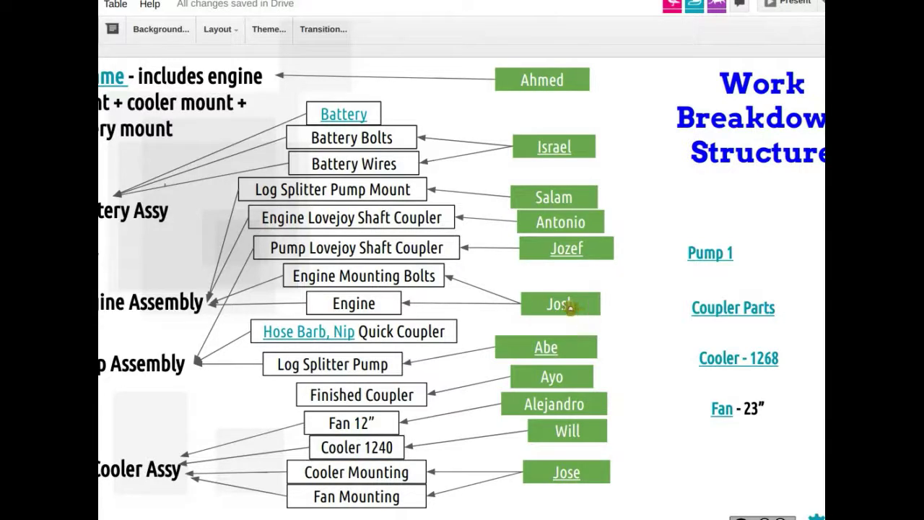
left_click(566, 305)
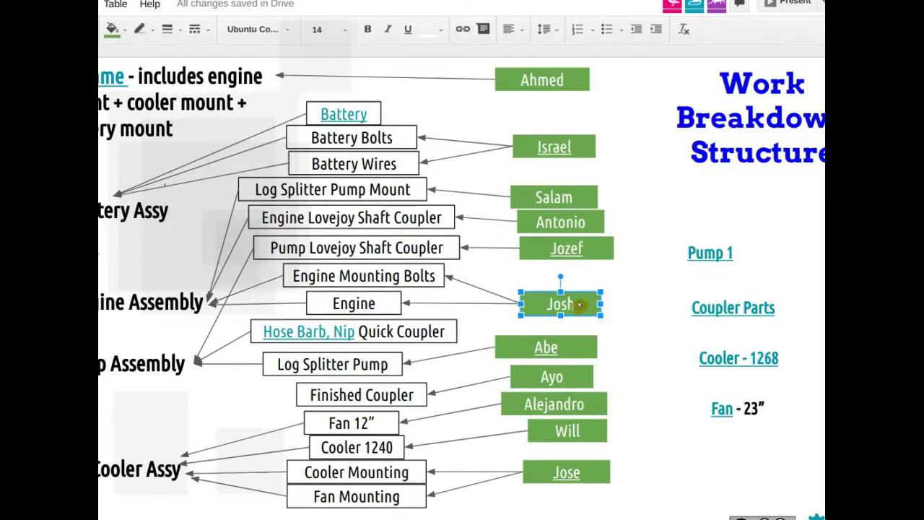
left_click(114, 30)
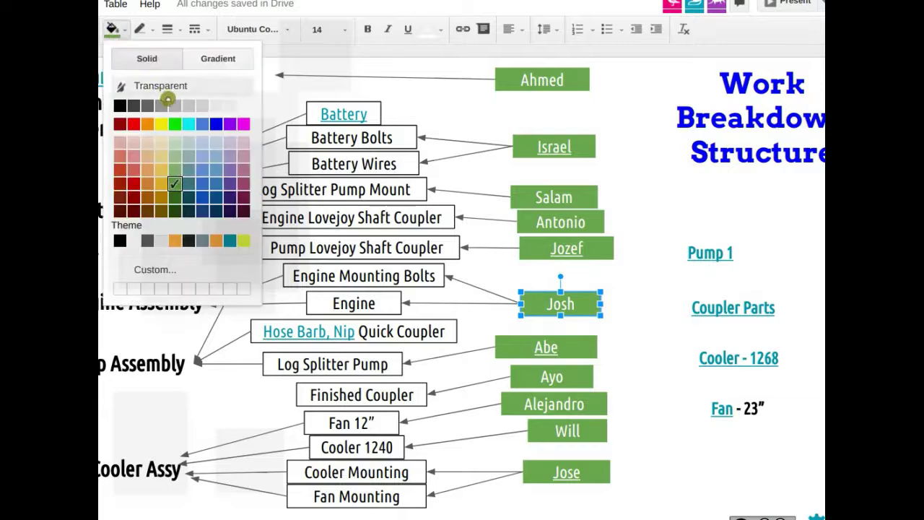
left_click(173, 124)
left_click(649, 276)
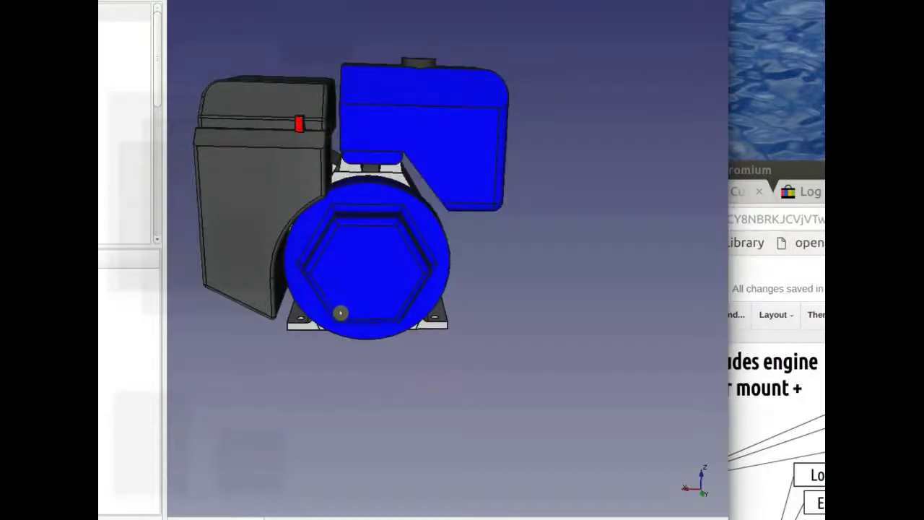
Switch to FreeCAD and inspect the blue and grey engine model from below, around its hexagonal face and mounting feet.
left_click_drag(433, 216, 413, 94)
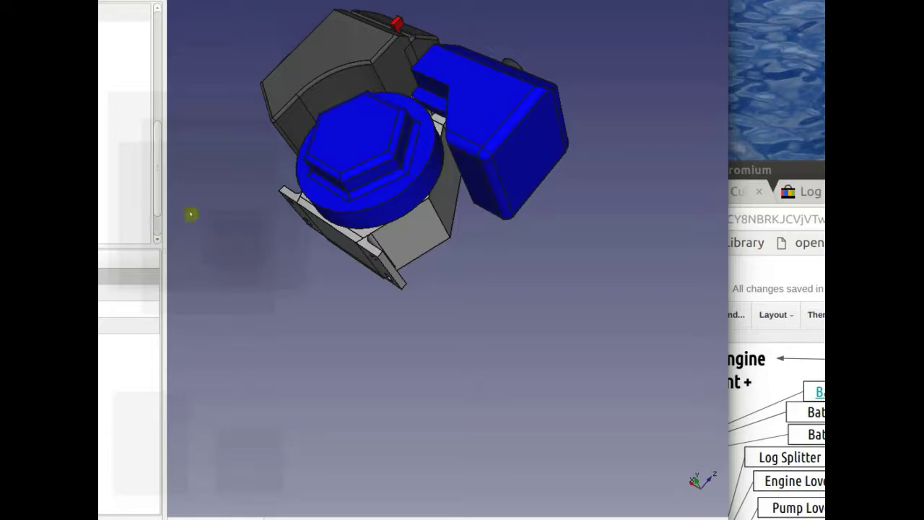
scroll(429, 236, "up", 5)
Switch to the wiki browser window and open the Engine assignee's log page in place of the Development Team Log.
left_click(804, 208)
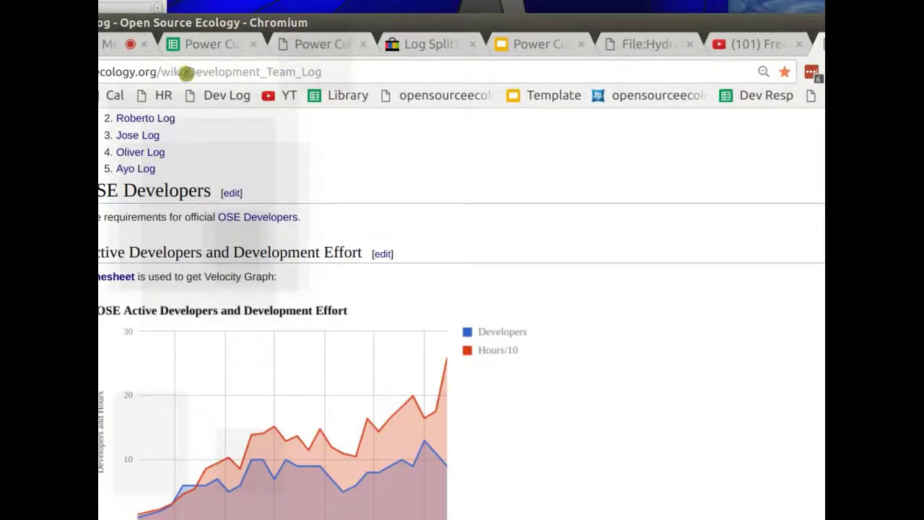
left_click_drag(187, 72, 321, 72)
type("Josh Log")
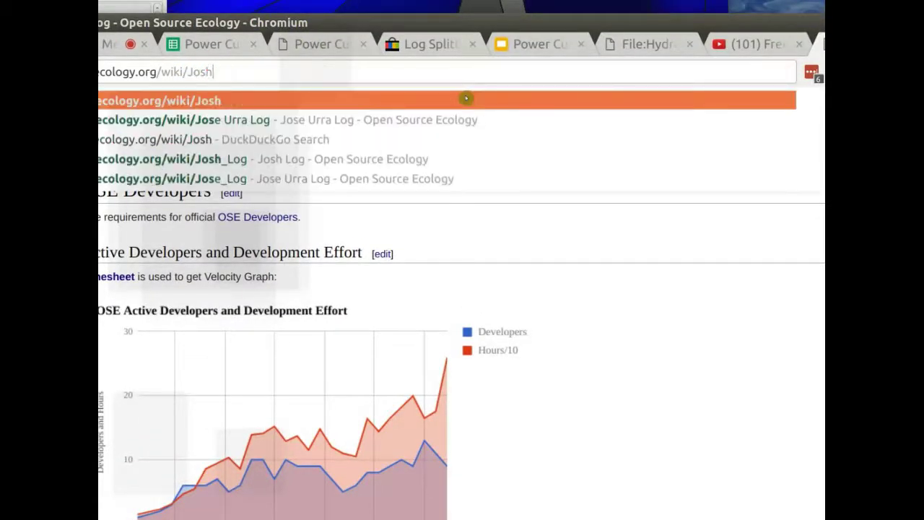
left_click(466, 99)
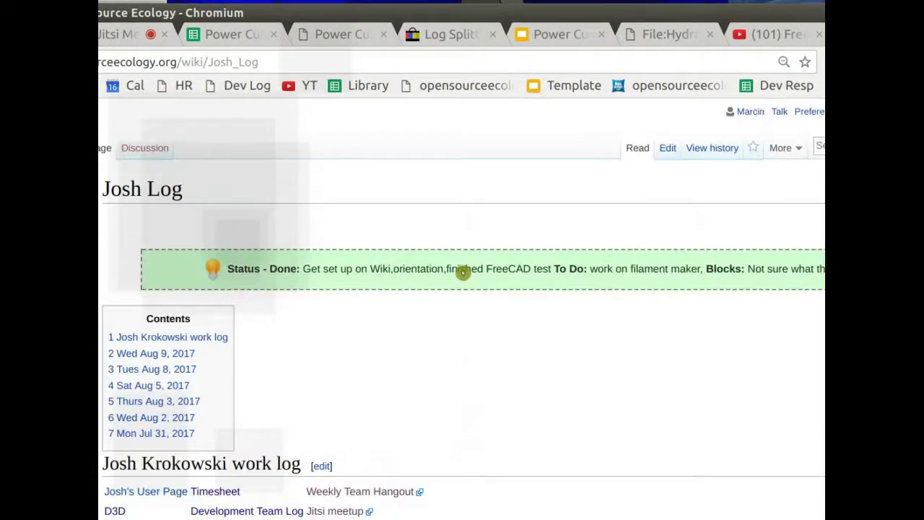
Examine the Wed Aug 9, 2017 entry in the developer's work log, highlighting its date heading.
scroll(463, 272, "down", 5)
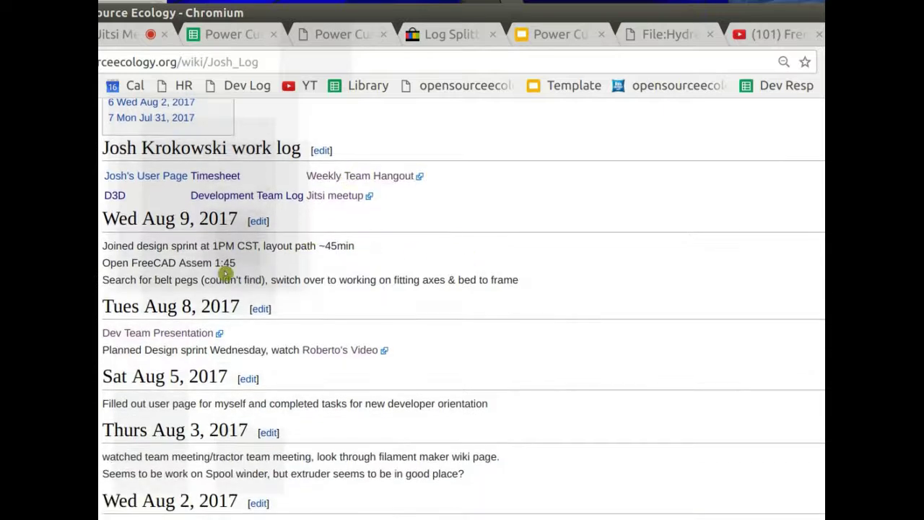
left_click_drag(299, 246, 167, 264)
left_click(150, 265)
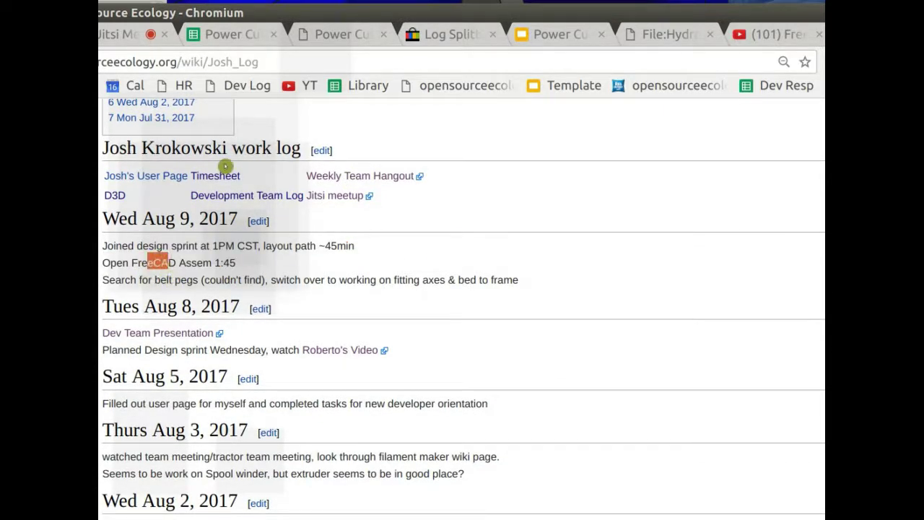
left_click_drag(142, 219, 186, 220)
left_click(258, 231)
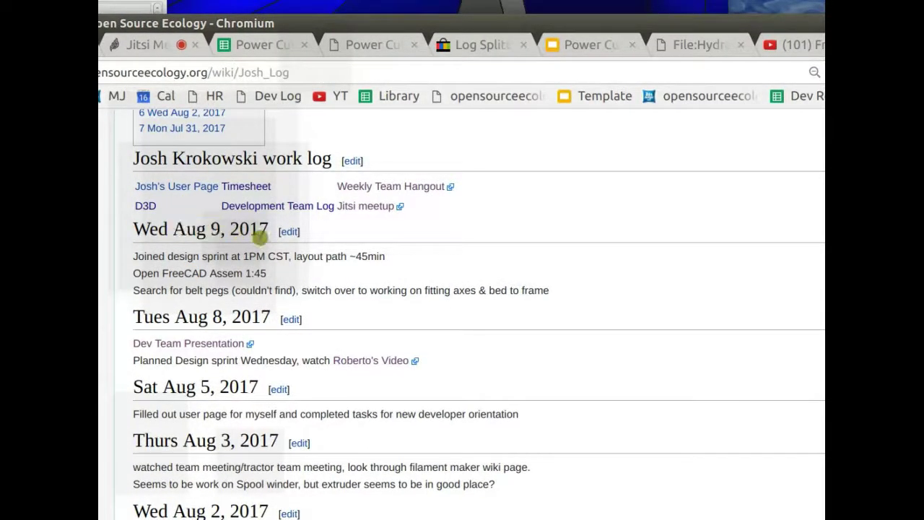
left_click_drag(267, 231, 173, 229)
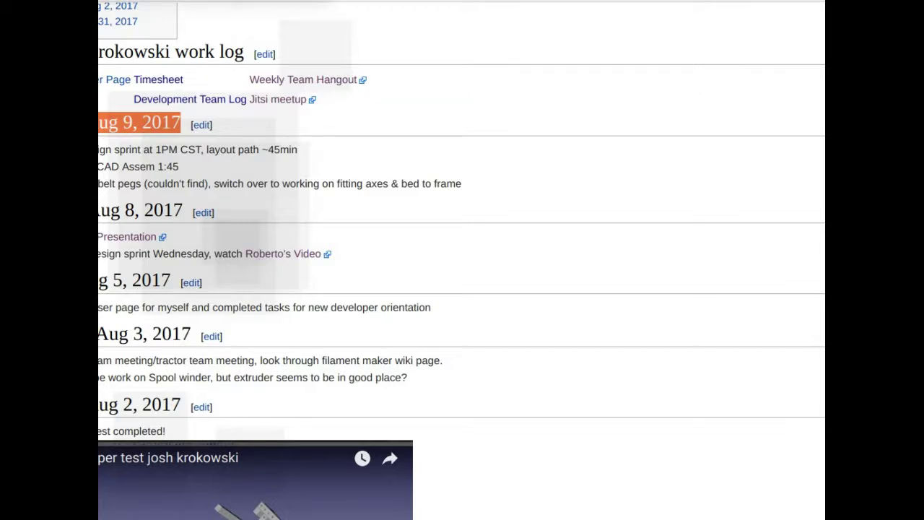
Return to the Work Breakdown Structure slide and highlight the word "Mounting" in the Engine Mounting Bolts box.
left_click(116, 116)
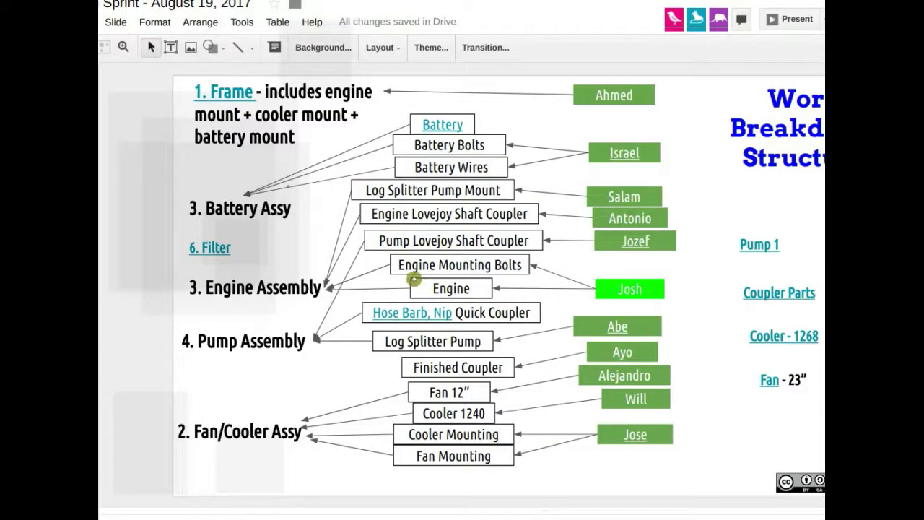
left_click(408, 265)
left_click_drag(401, 265, 468, 267)
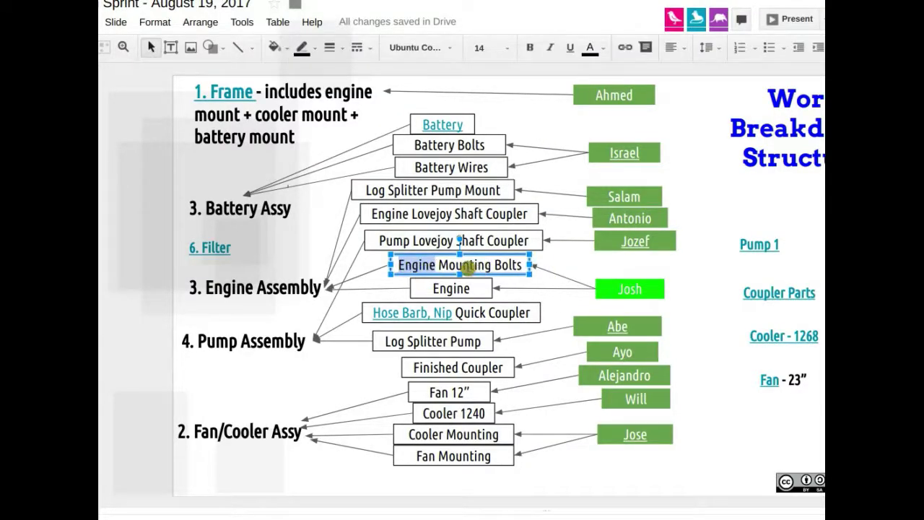
double_click(468, 267)
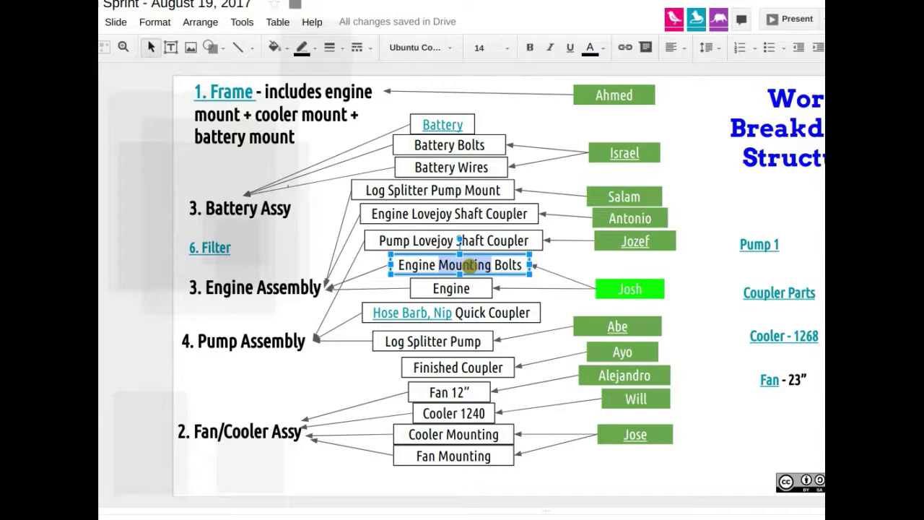